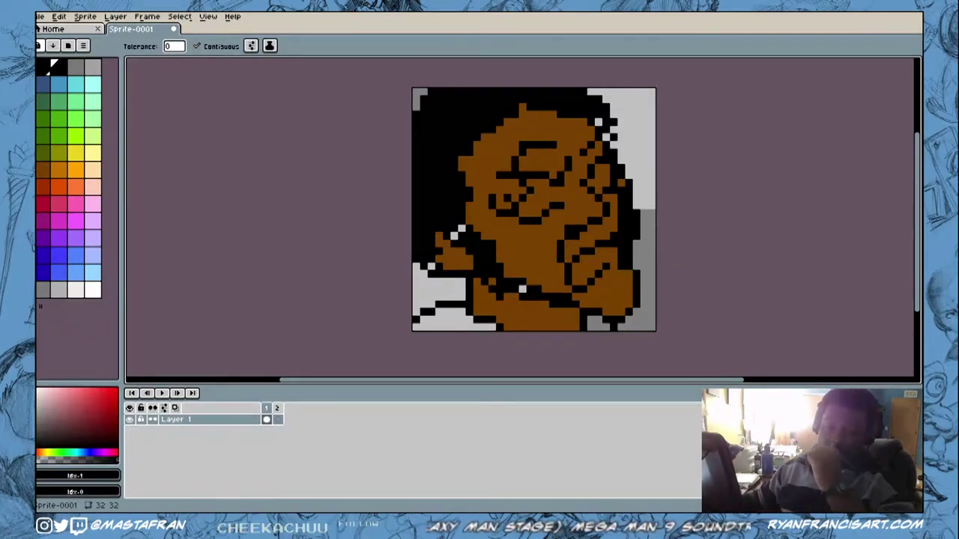
Add a new layer and an empty frame for a fresh portrait
click(187, 419)
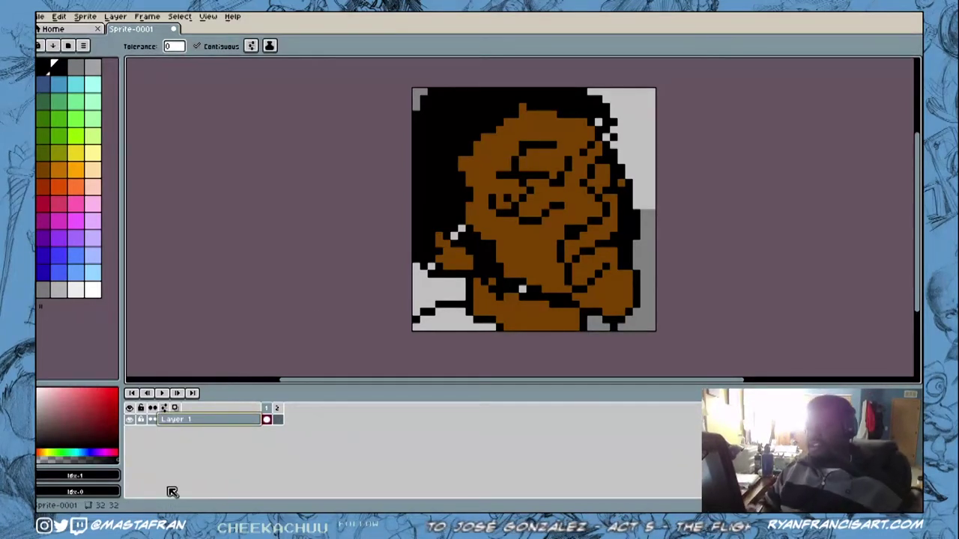
drag(677, 184, 650, 190)
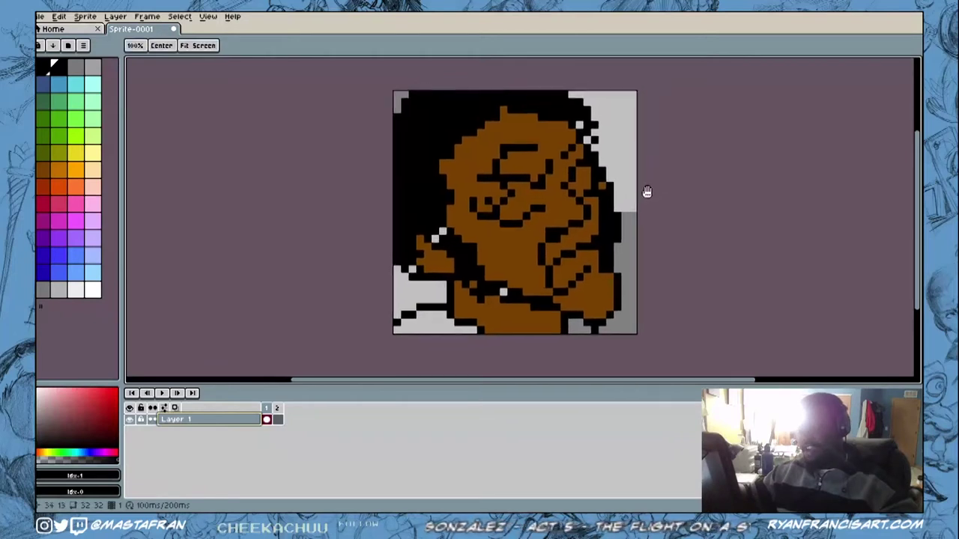
scroll(639, 181, down, 2)
scroll(644, 187, up, 1)
scroll(652, 198, down, 1)
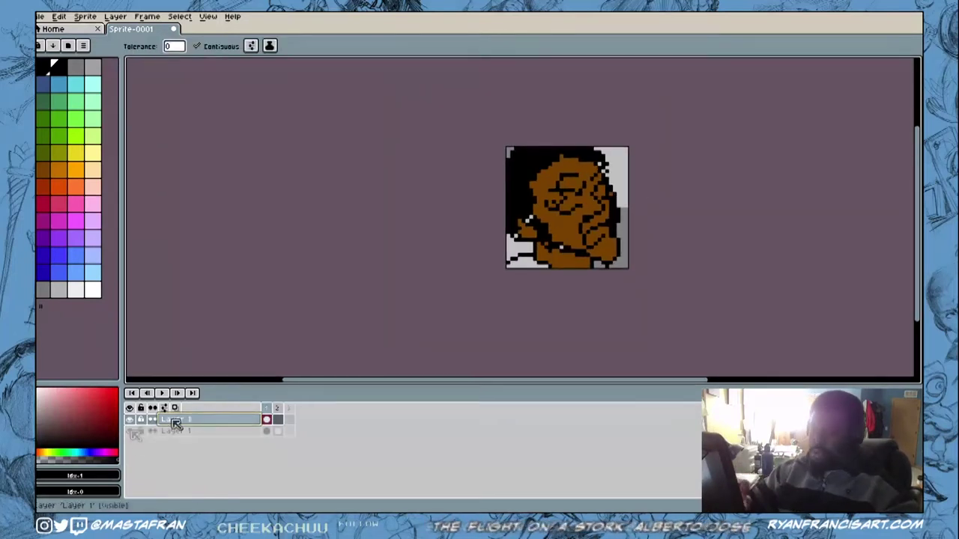
key(shift+n)
key(alt+n)
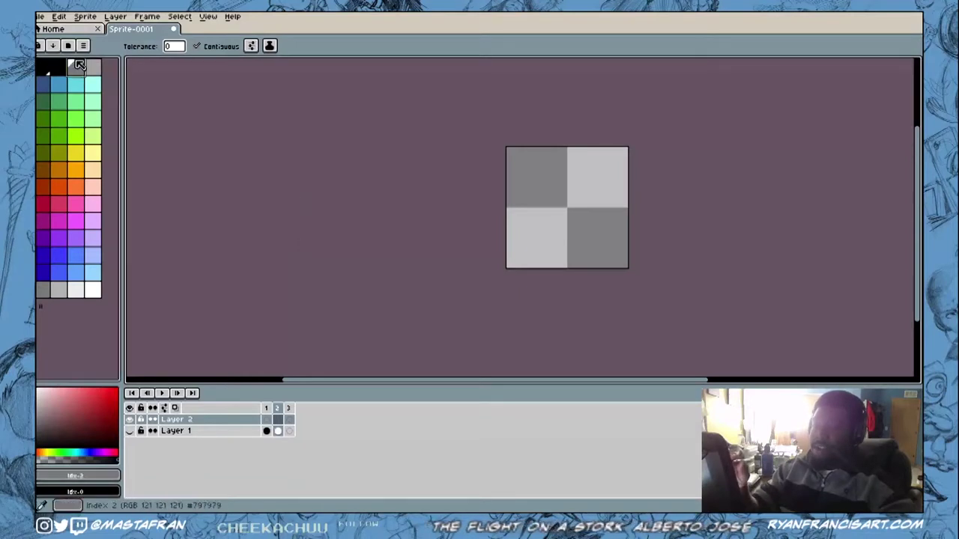
Try an orange bucket fill on the empty canvas, then undo it
click(78, 187)
click(535, 186)
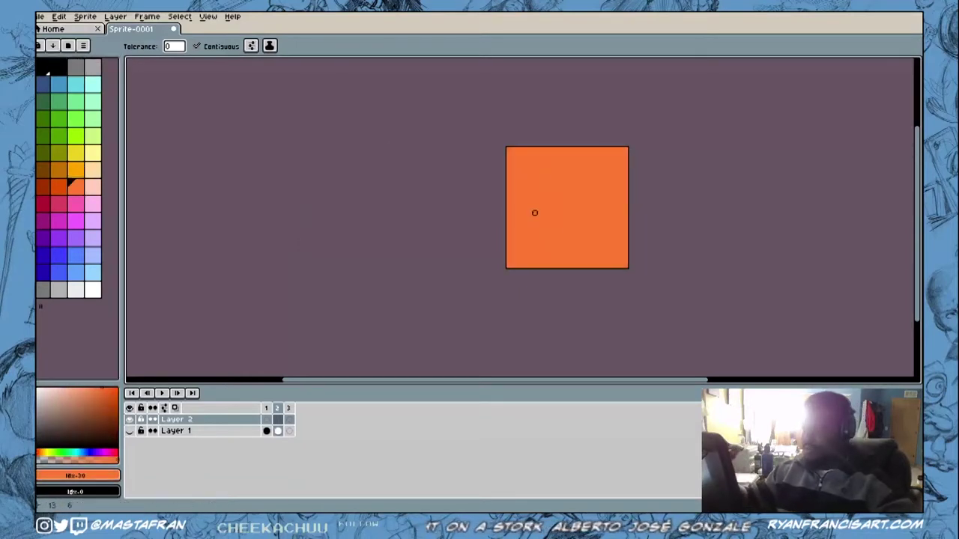
key(ctrl+z)
key(b)
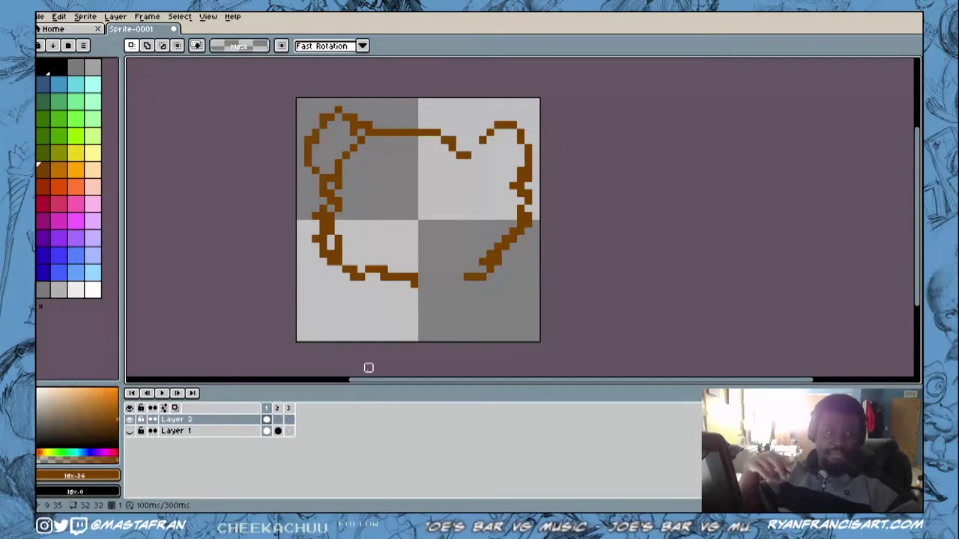
Clear the selection, thicken the lion head's left outline, and draw both neck lines
drag(315, 192, 375, 214)
key(ctrl+d)
key(b)
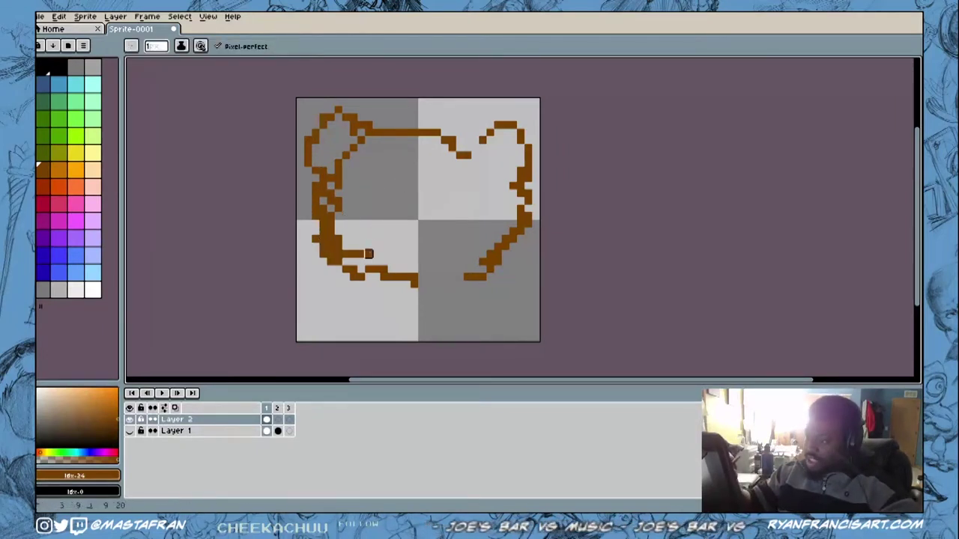
drag(345, 247, 371, 255)
mouse_move(311, 206)
mouse_down()
mouse_move(359, 268)
mouse_move(376, 345)
mouse_up()
mouse_move(472, 276)
mouse_down()
mouse_move(480, 338)
mouse_move(482, 307)
mouse_up()
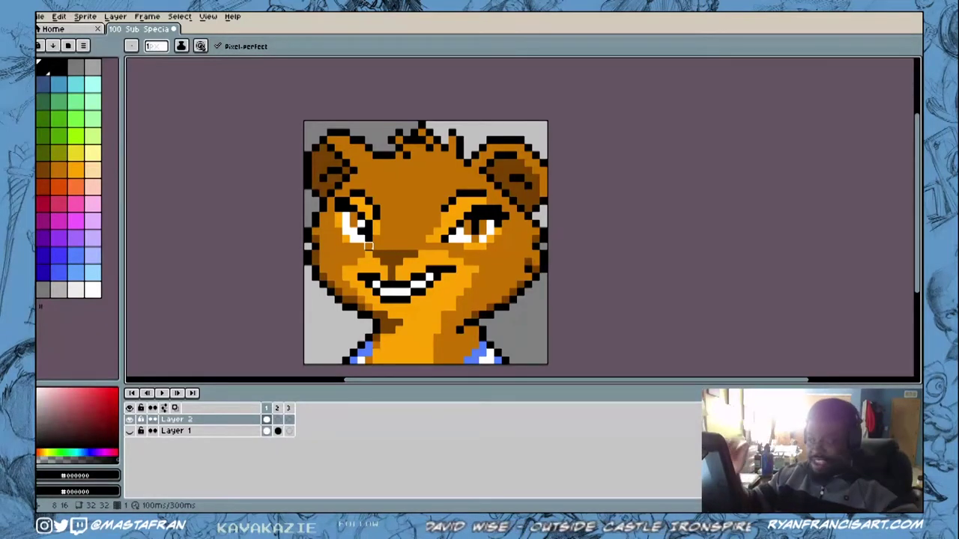
Sample the lioness's oranges, add a light pixel by her left eye, and select Layer 2
key(alt)
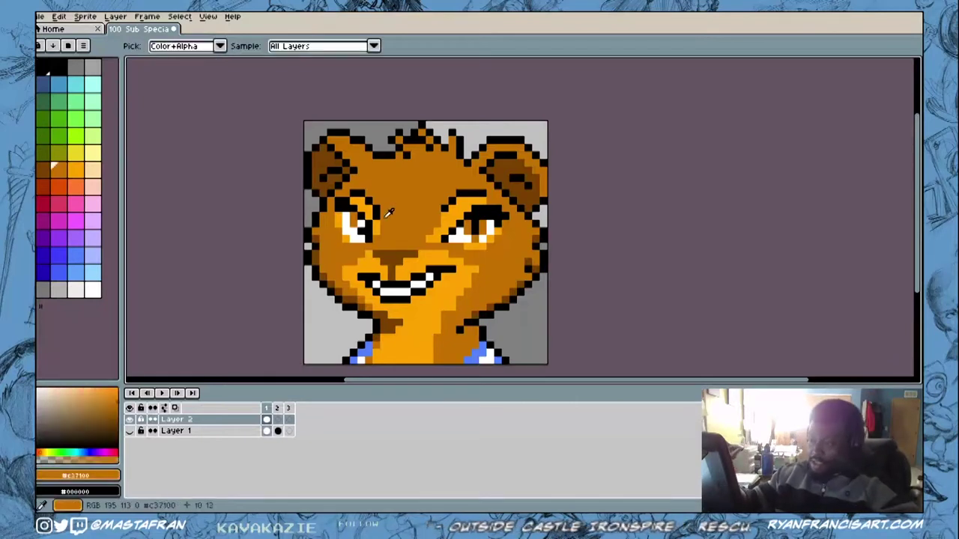
alt+click(384, 217)
click(377, 232)
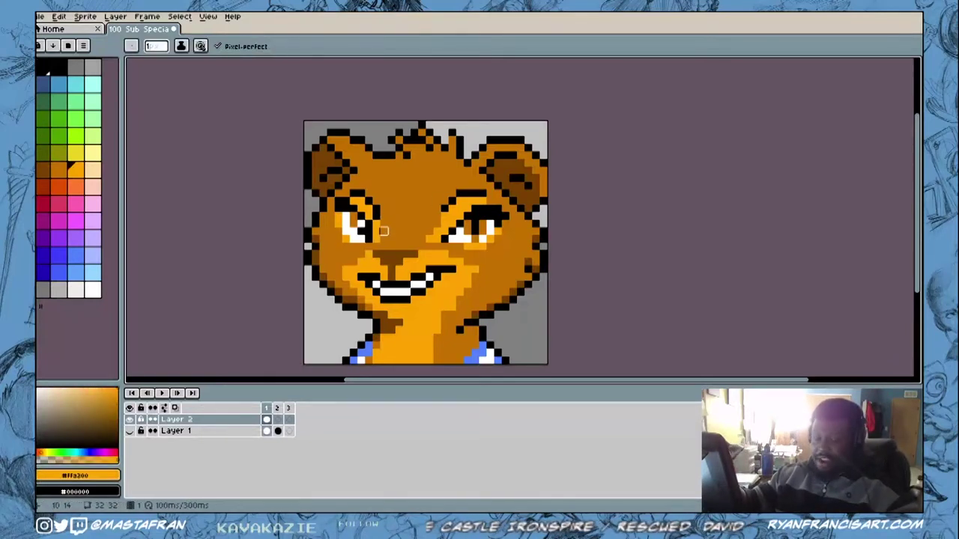
alt+click(382, 217)
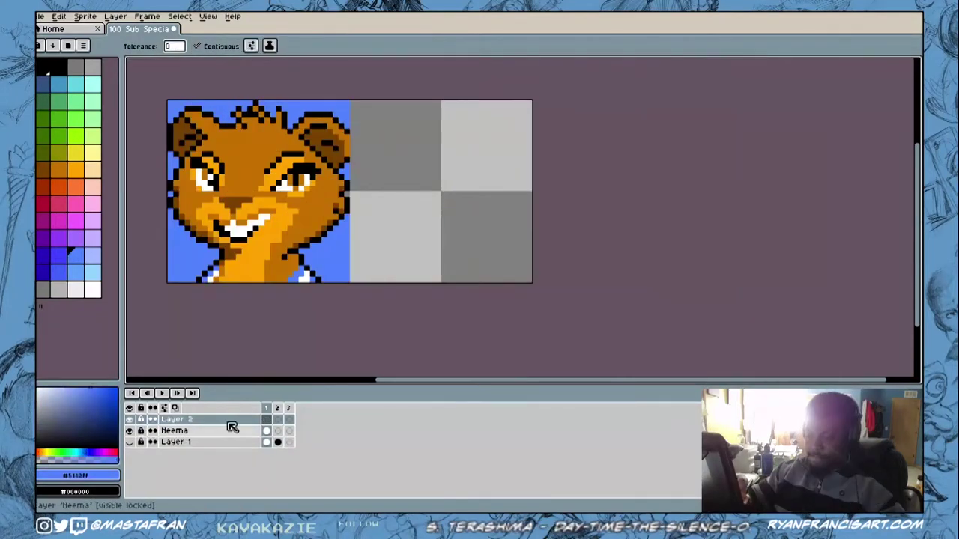
click(232, 421)
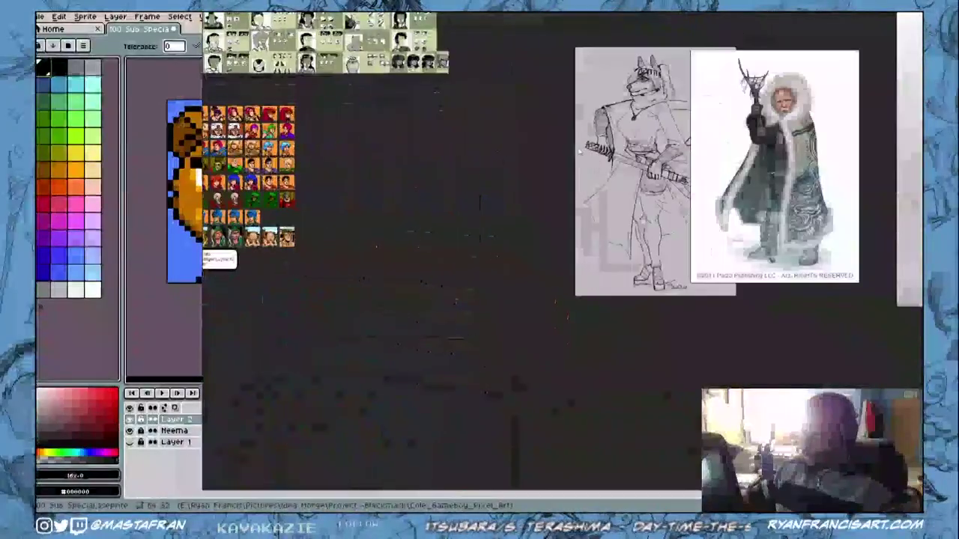
scroll(524, 187, up, 3)
scroll(539, 209, up, 3)
scroll(563, 227, up, 2)
scroll(563, 226, up, 3)
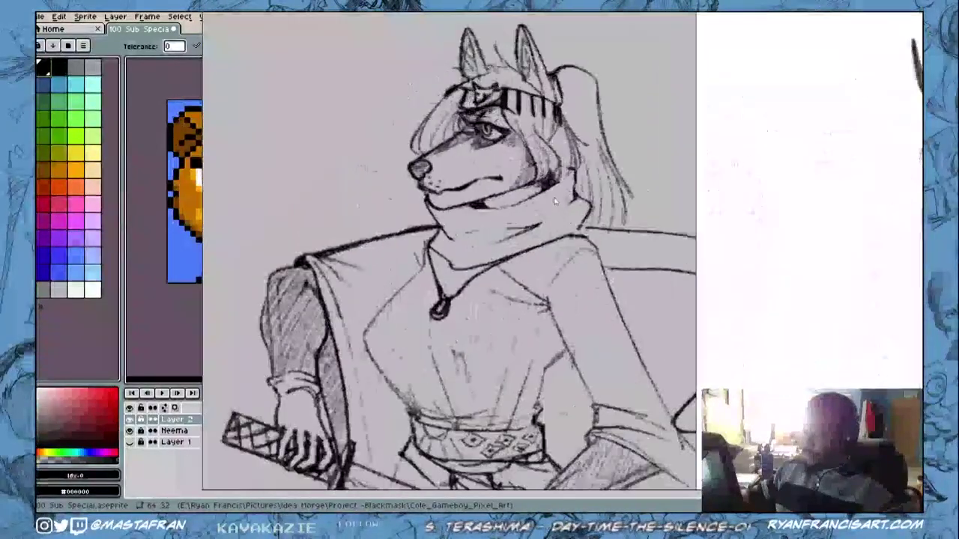
scroll(539, 240, down, 3)
scroll(530, 246, down, 2)
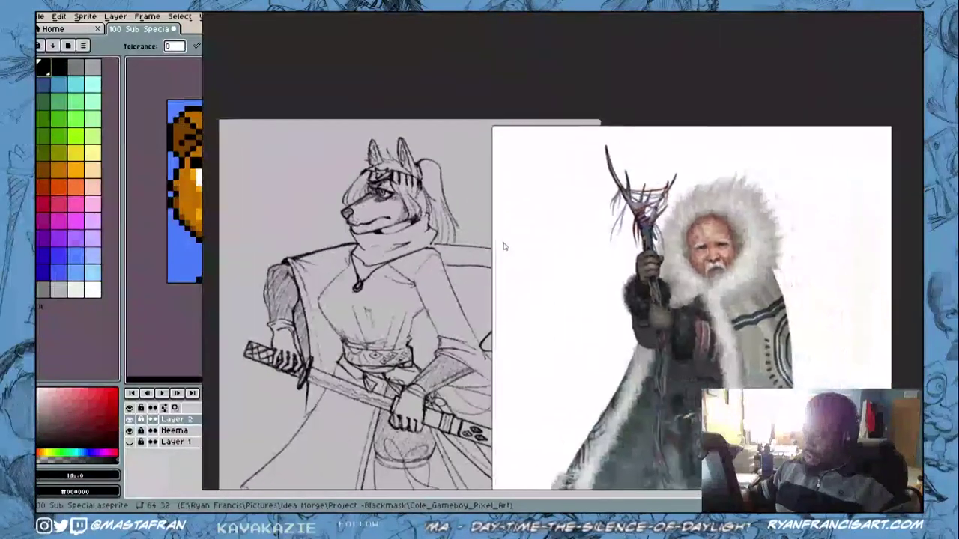
scroll(530, 246, up, 3)
scroll(450, 232, down, 3)
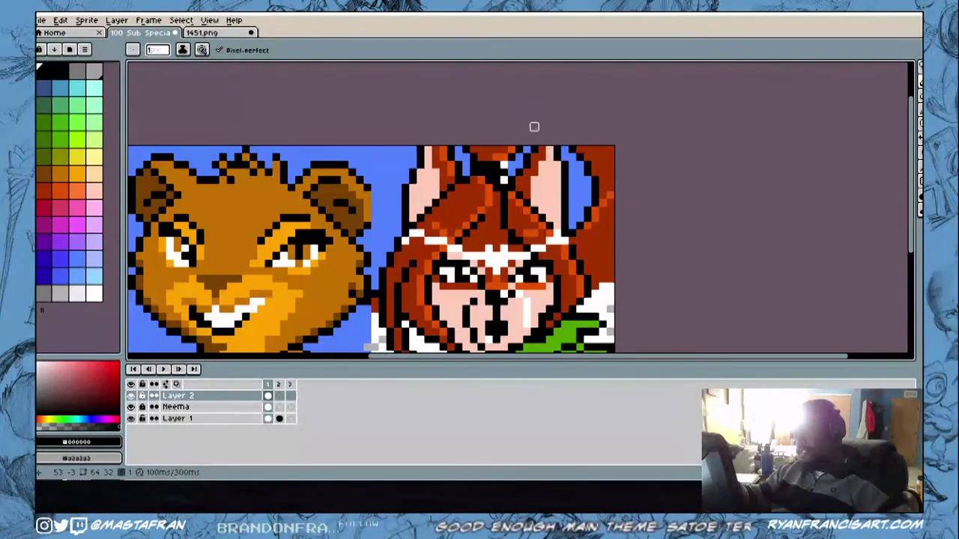
scroll(534, 127, down, 3)
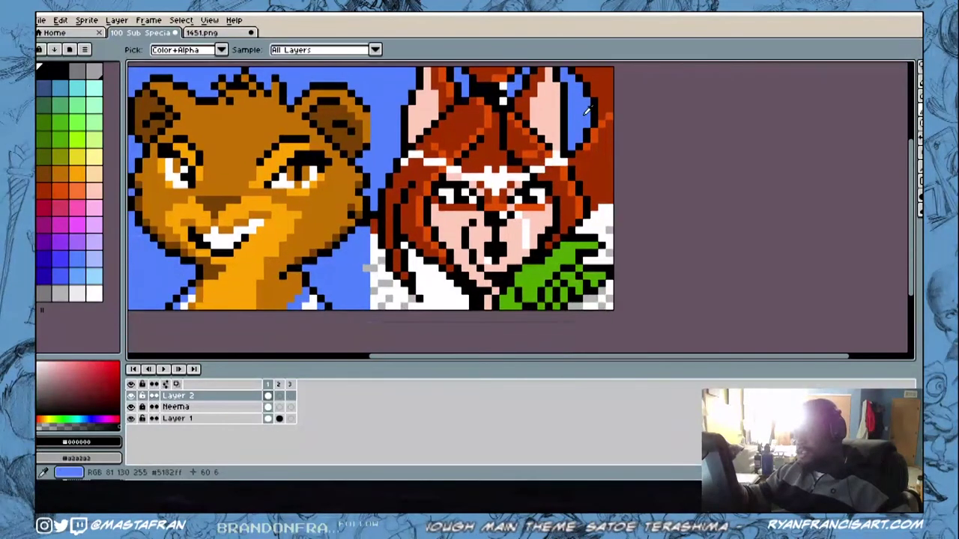
Sample the blue background, pink skin and grey shading from the fox portrait
alt+click(503, 175)
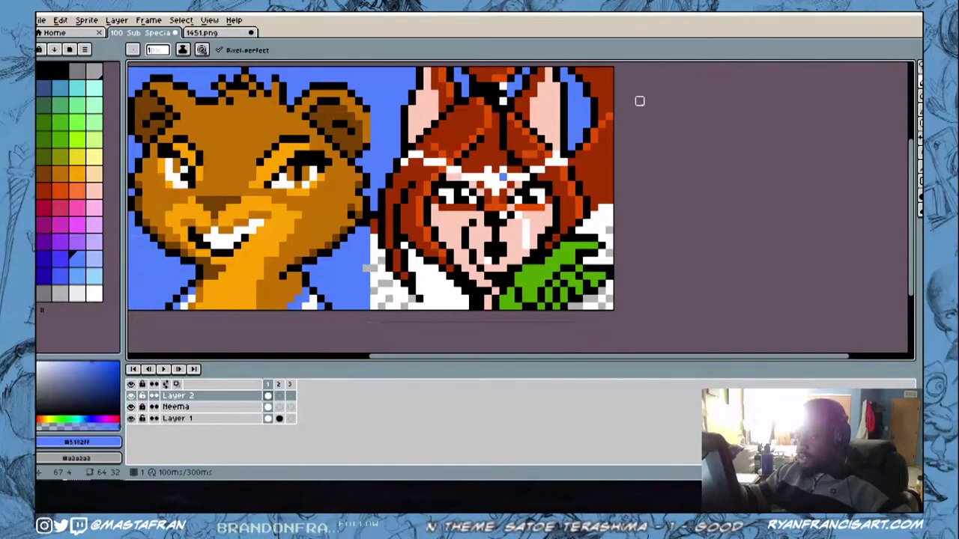
scroll(577, 187, up, 1)
scroll(577, 186, down, 3)
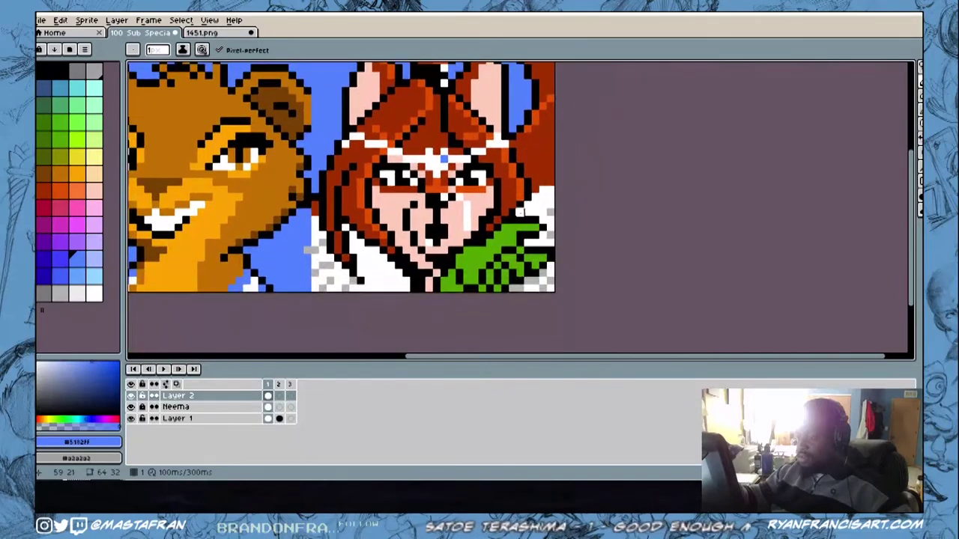
scroll(527, 228, up, 1)
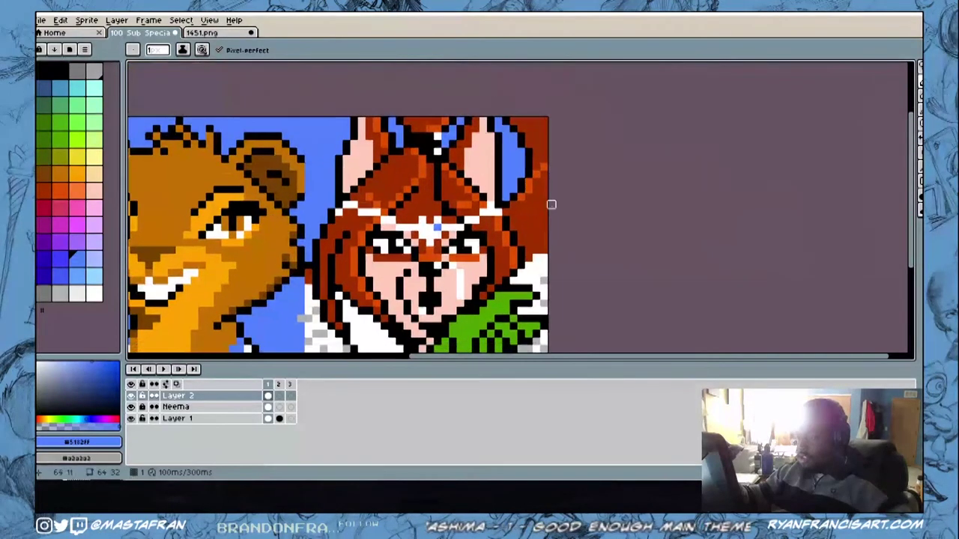
scroll(569, 210, up, 1)
scroll(517, 125, up, 2)
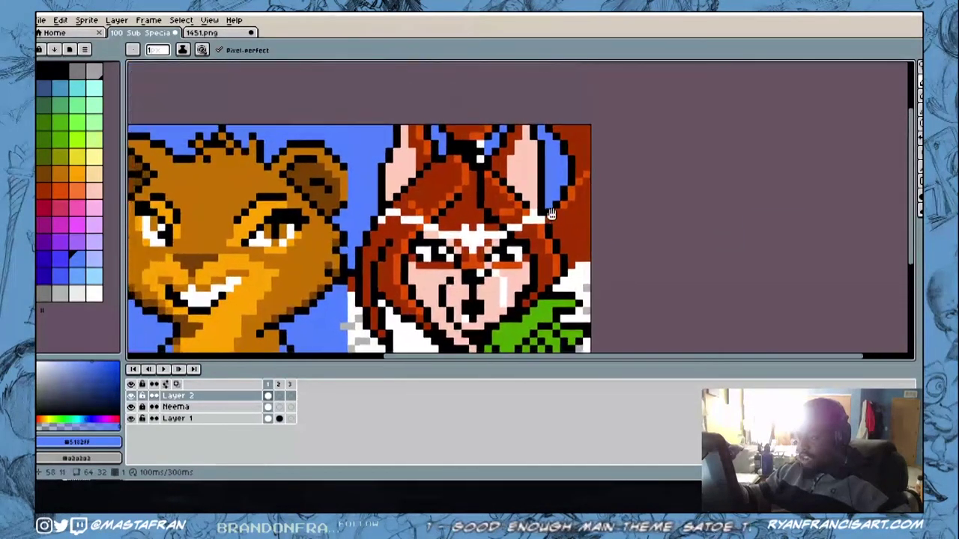
alt+click(501, 288)
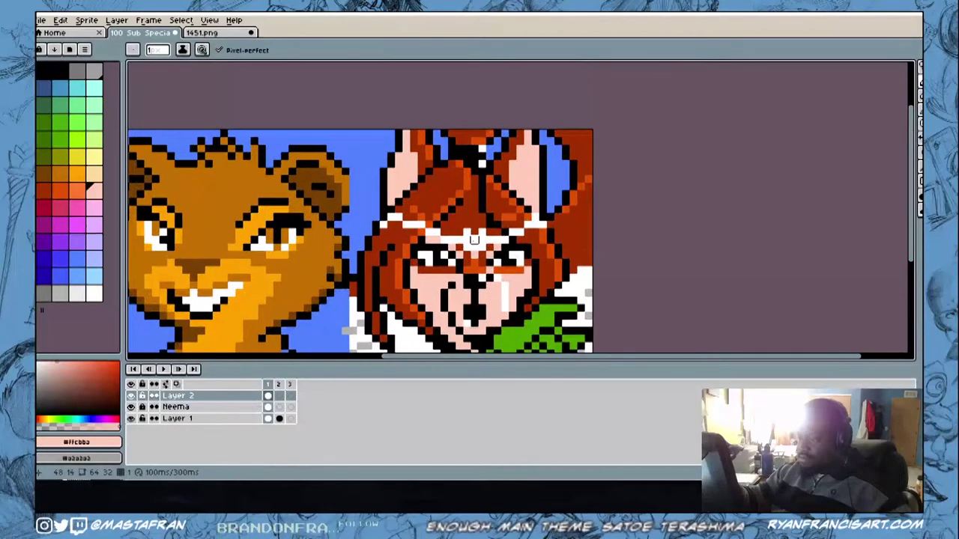
scroll(474, 239, down, 3)
alt+click(449, 234)
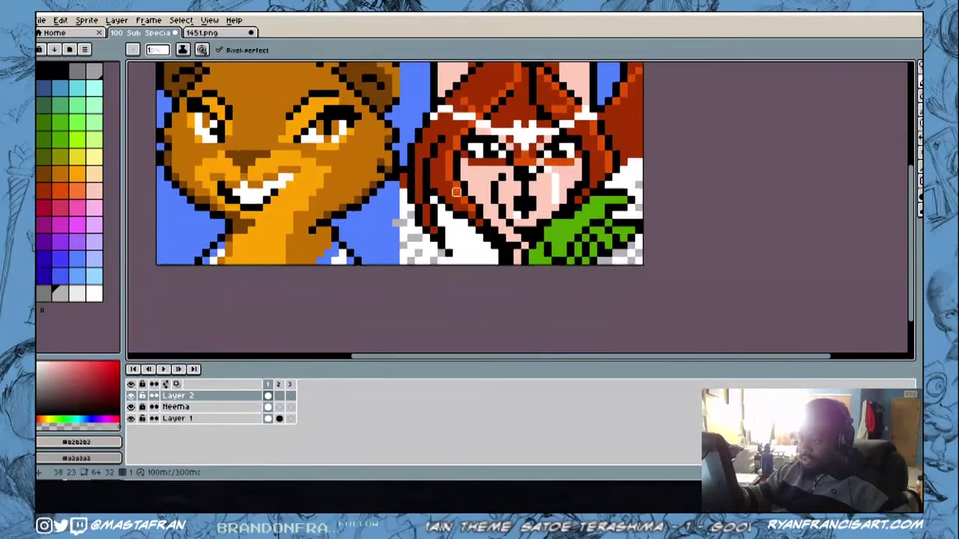
scroll(516, 209, up, 2)
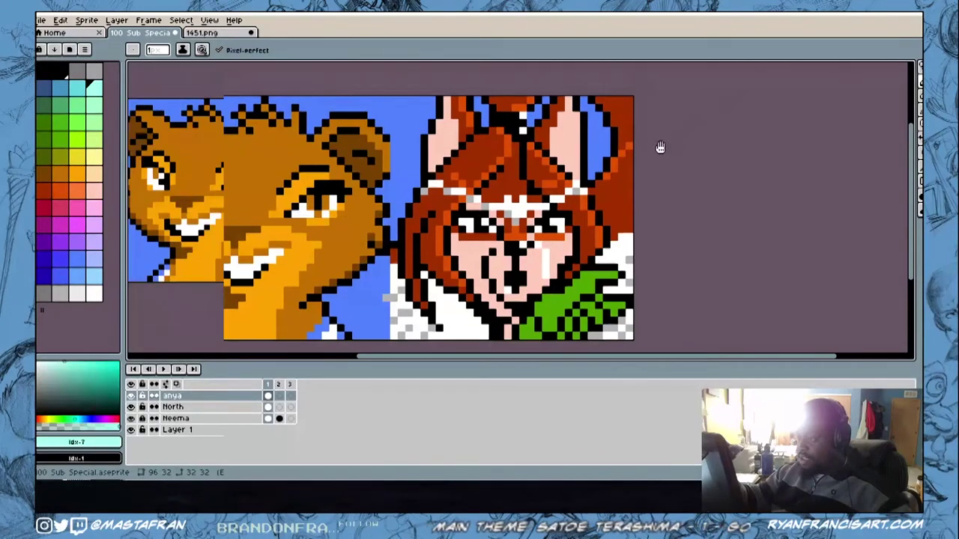
Widen the canvas and add a layer for the third portrait
key(ctrl+v)
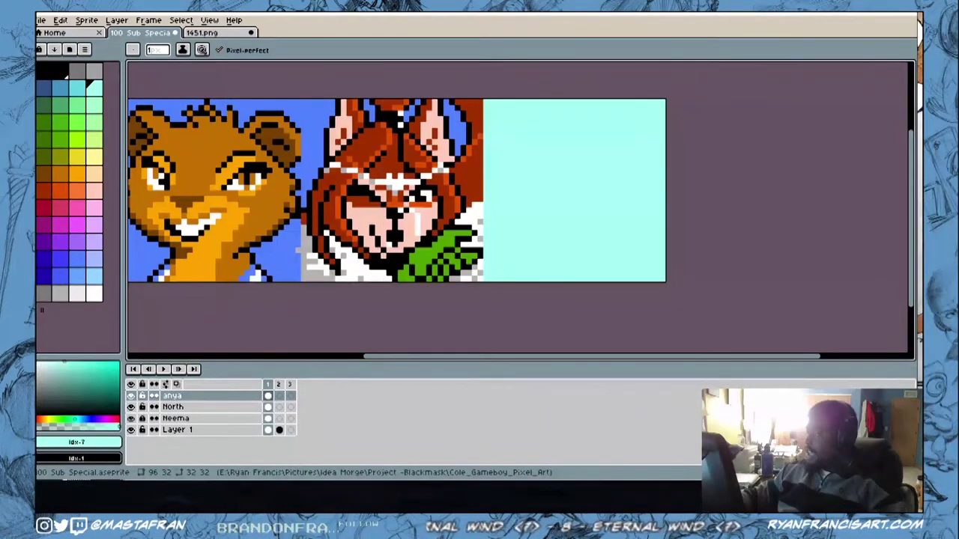
scroll(563, 219, up, 3)
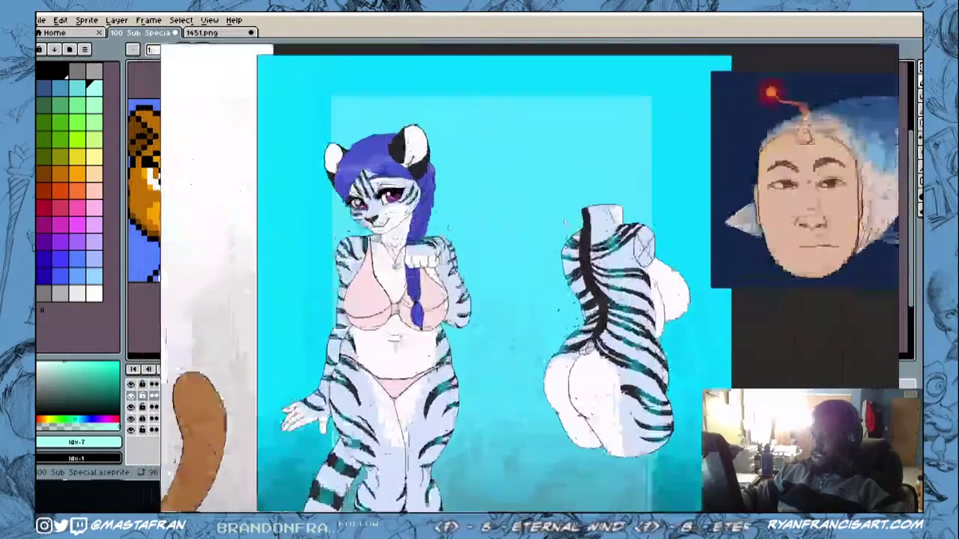
scroll(557, 208, up, 3)
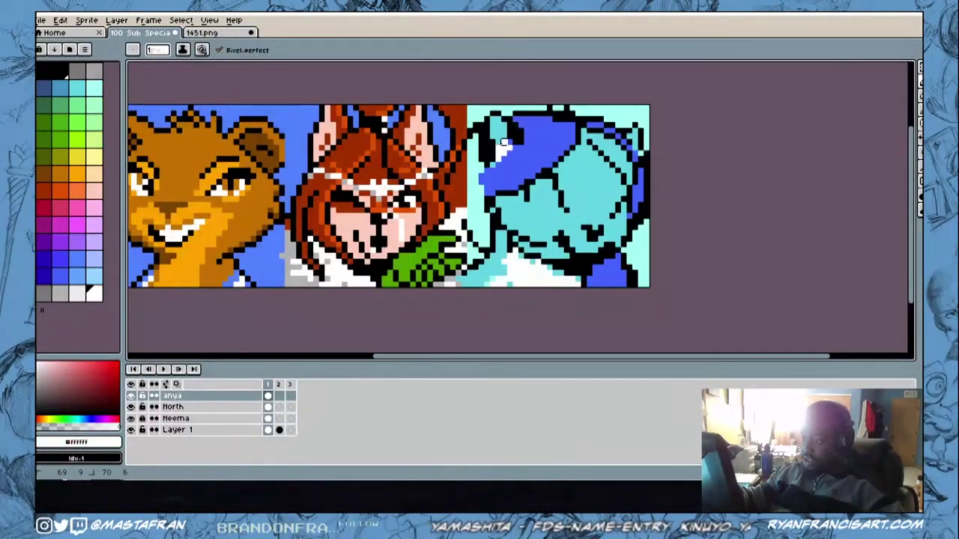
Retouch the blue tiger with sampled white, black and blue pixels
drag(498, 157, 493, 120)
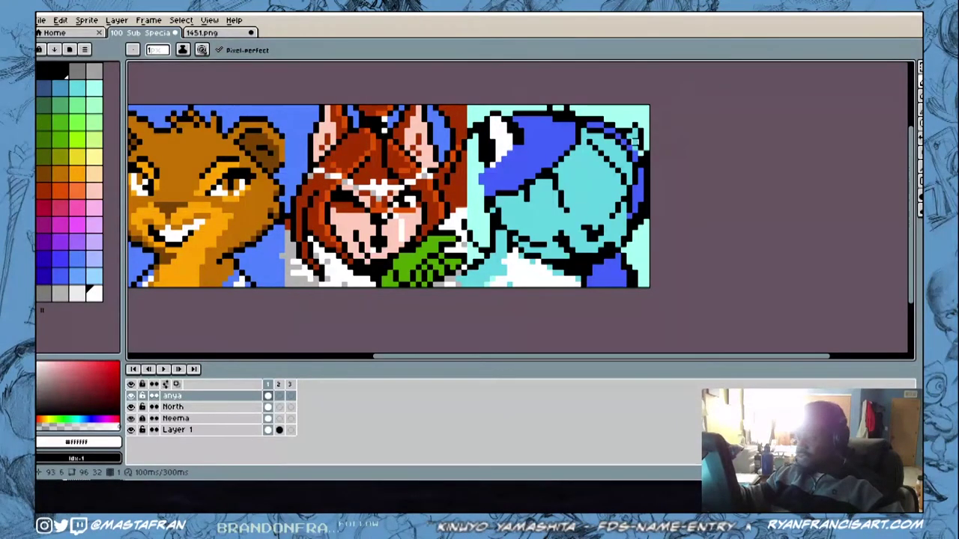
alt+click(646, 131)
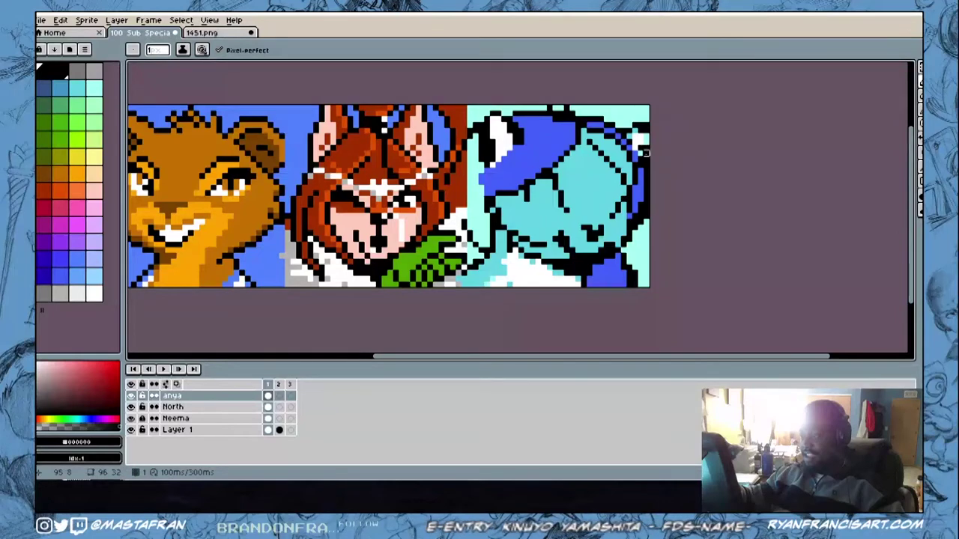
alt+click(640, 136)
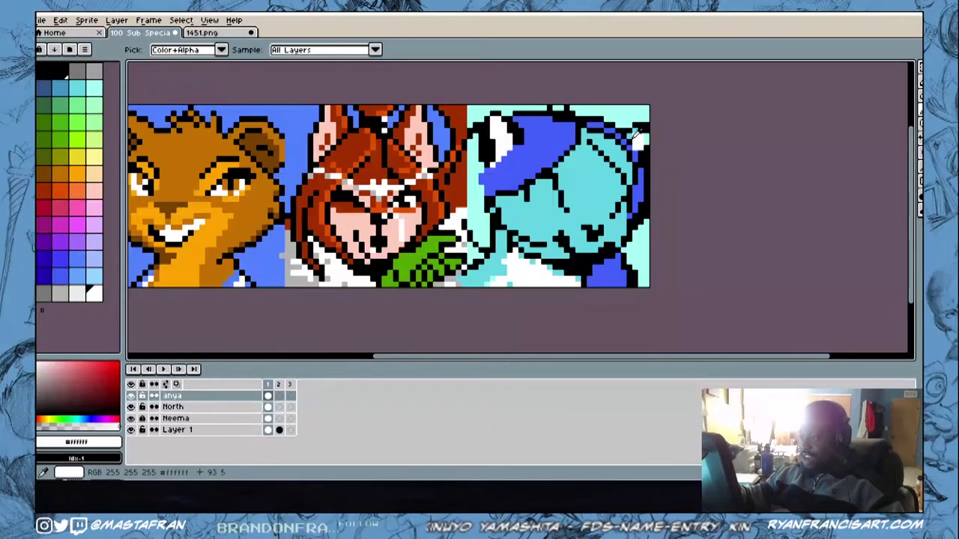
alt+click(633, 138)
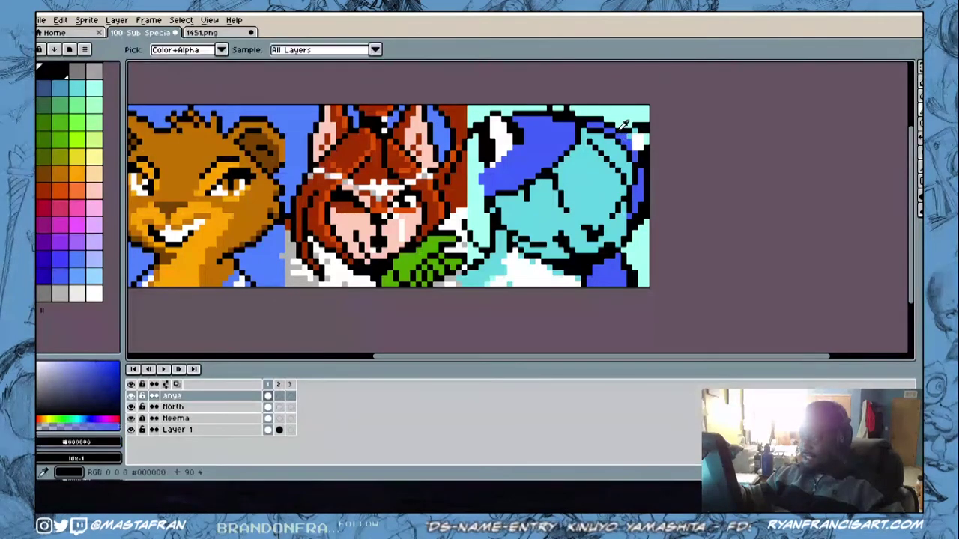
alt+click(625, 136)
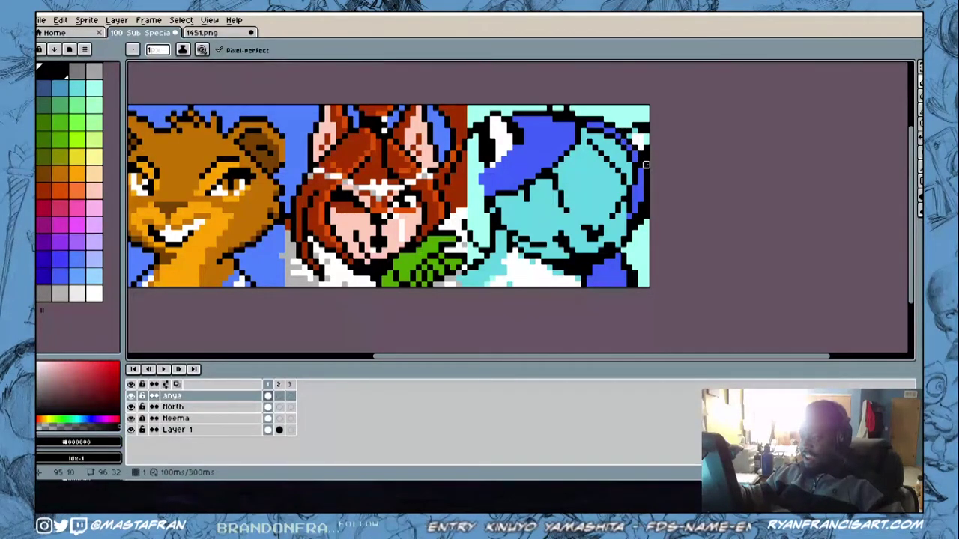
alt+click(646, 159)
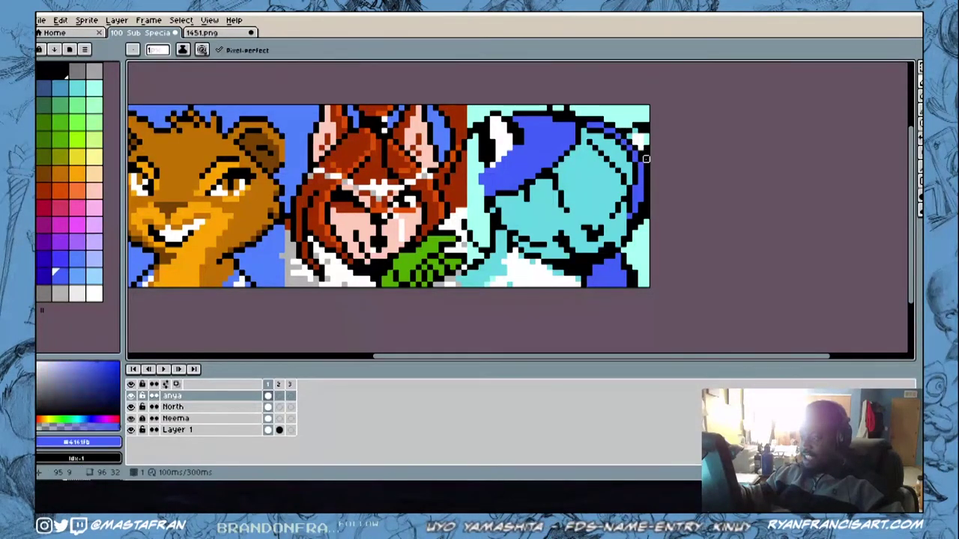
alt+click(635, 153)
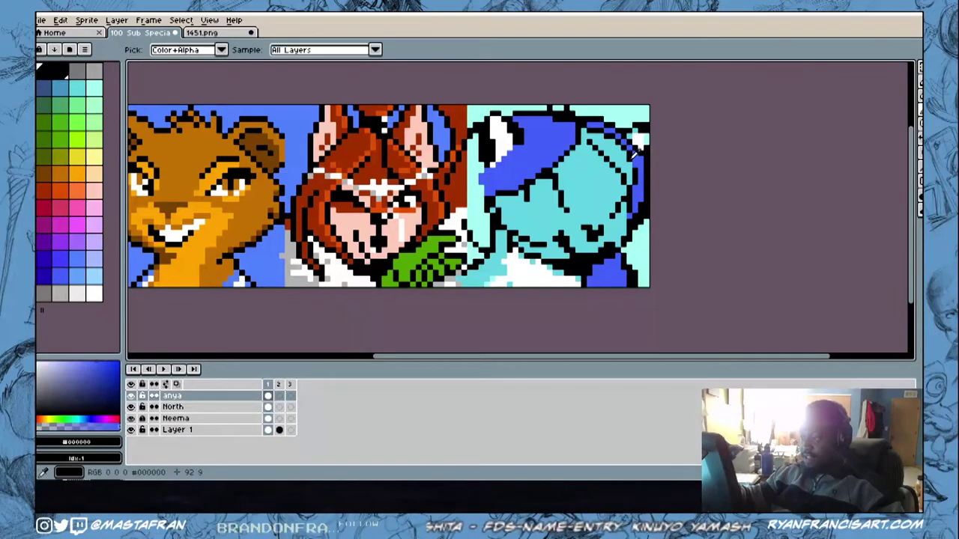
alt+click(642, 183)
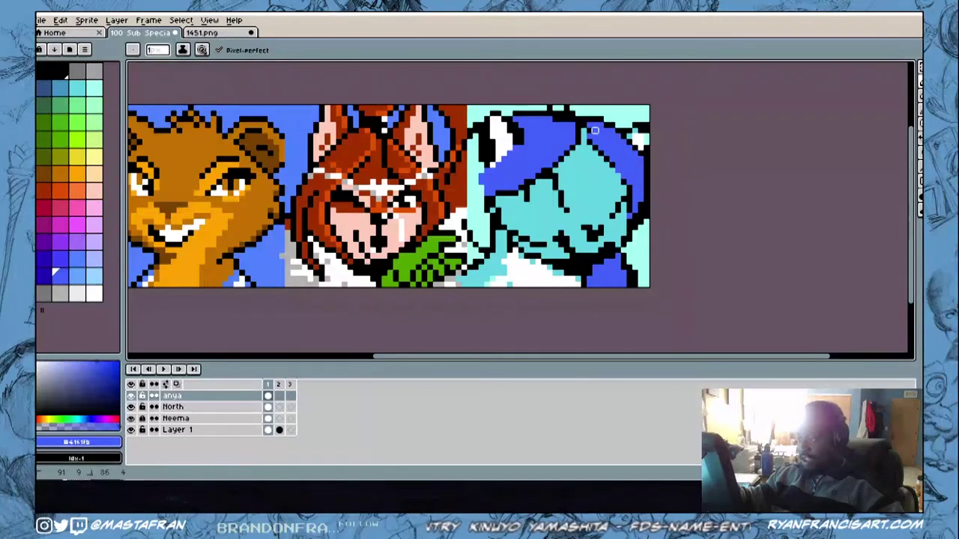
Extend the tiger's blue hair down its left side
alt+click(545, 256)
key(alt)
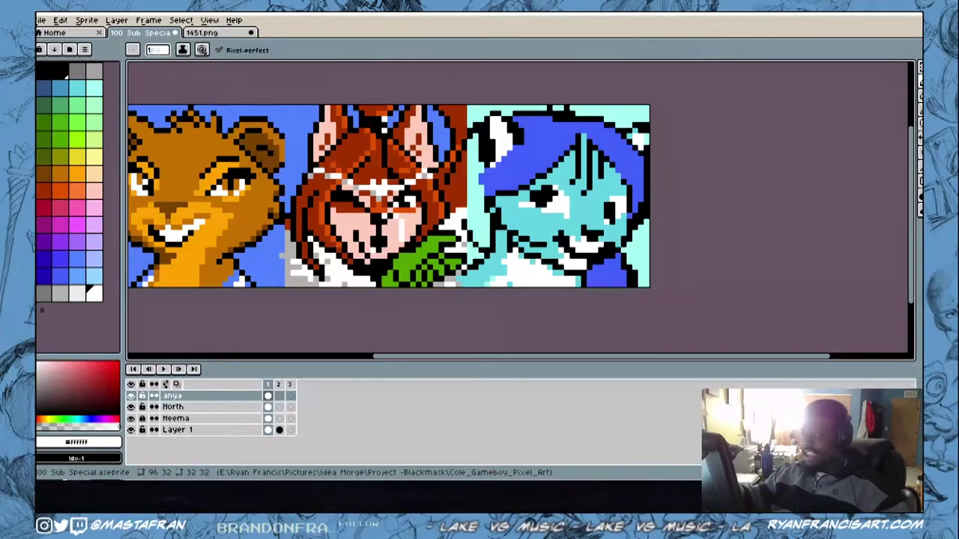
alt+click(541, 153)
drag(483, 187, 485, 238)
drag(470, 166, 474, 221)
drag(471, 158, 471, 207)
drag(471, 171, 473, 135)
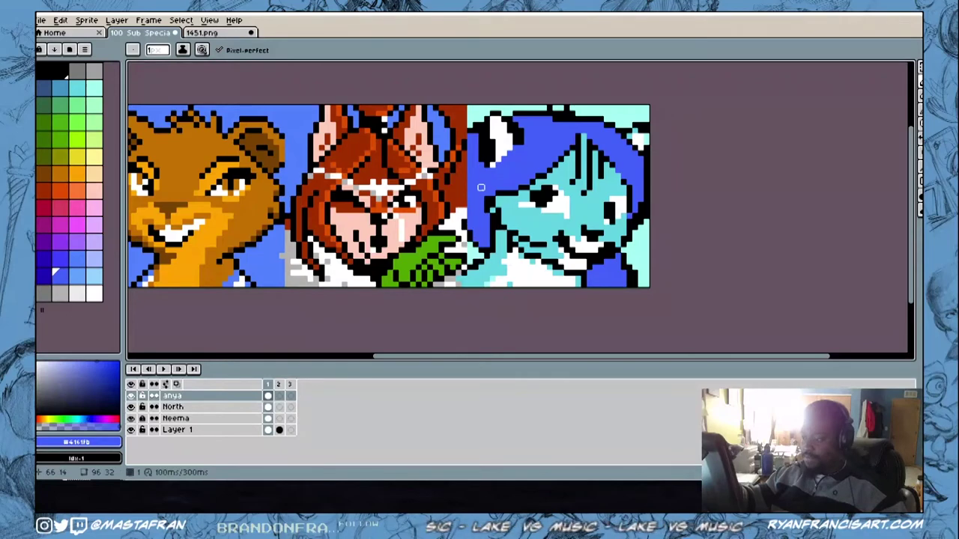
Add the new layer named 'teriyakifishman'
alt+click(629, 266)
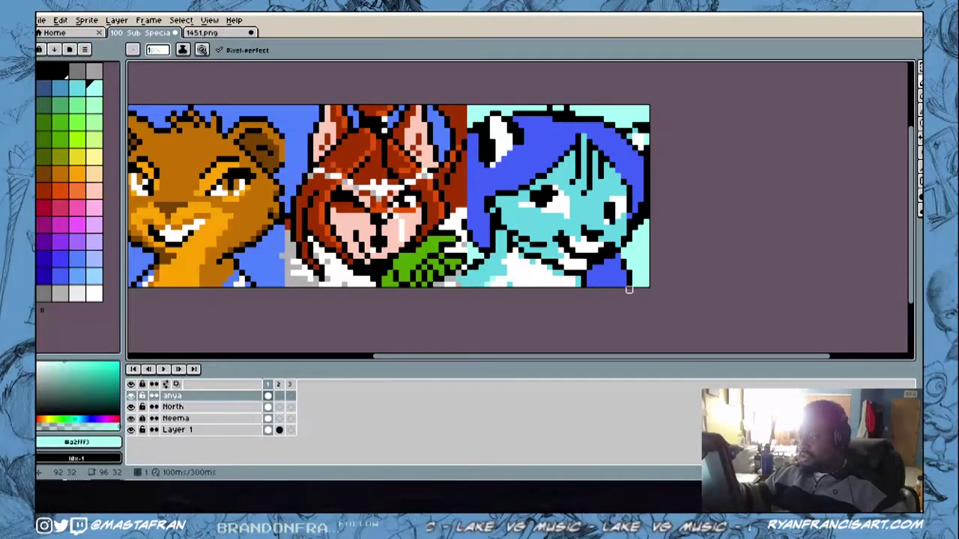
alt+click(580, 281)
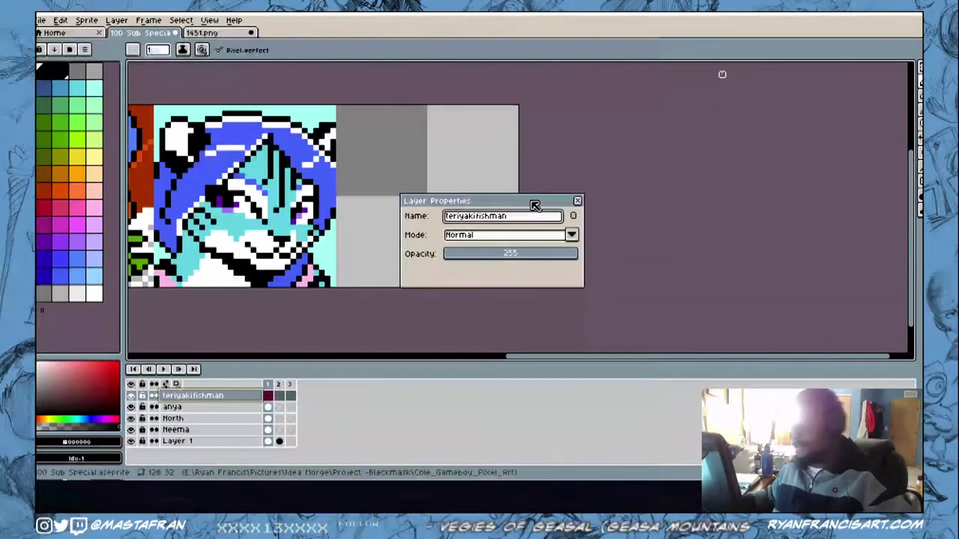
key(Return)
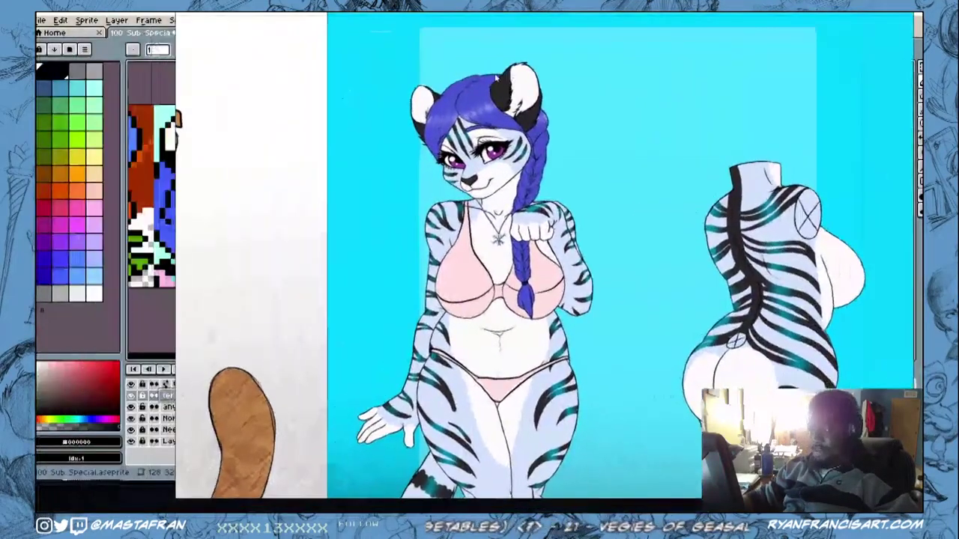
right_click(498, 75)
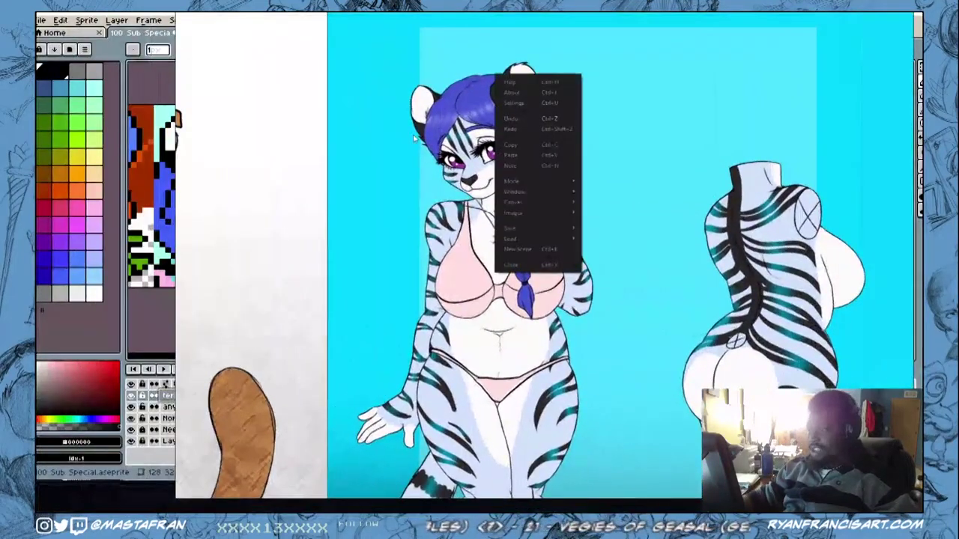
scroll(450, 143, down, 3)
drag(599, 149, 374, 150)
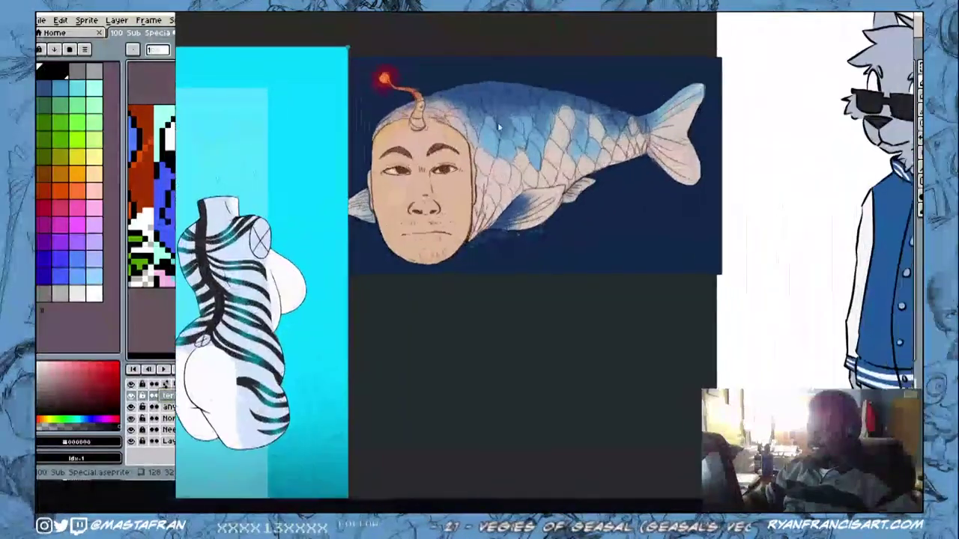
scroll(455, 139, up, 2)
scroll(486, 203, up, 2)
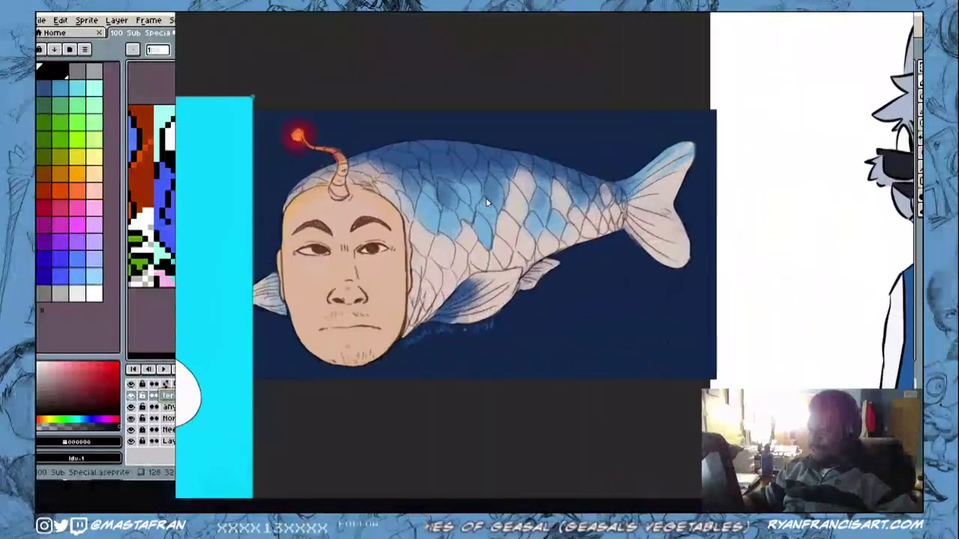
drag(485, 202, 523, 238)
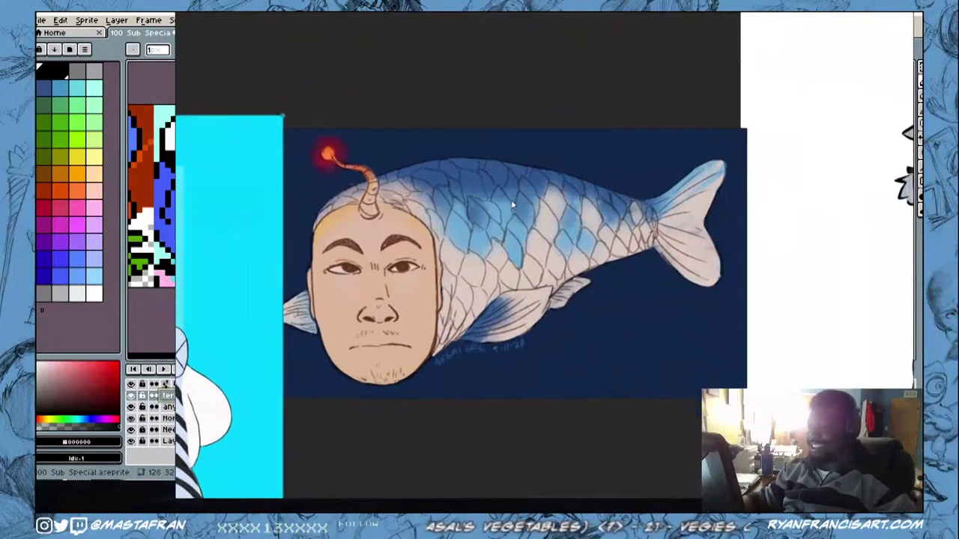
drag(523, 237, 507, 177)
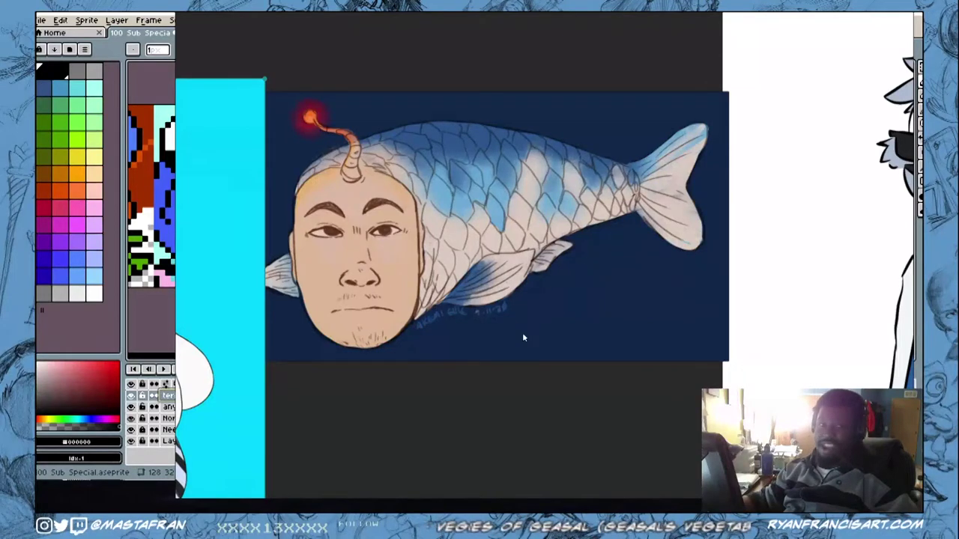
key(alt+Tab)
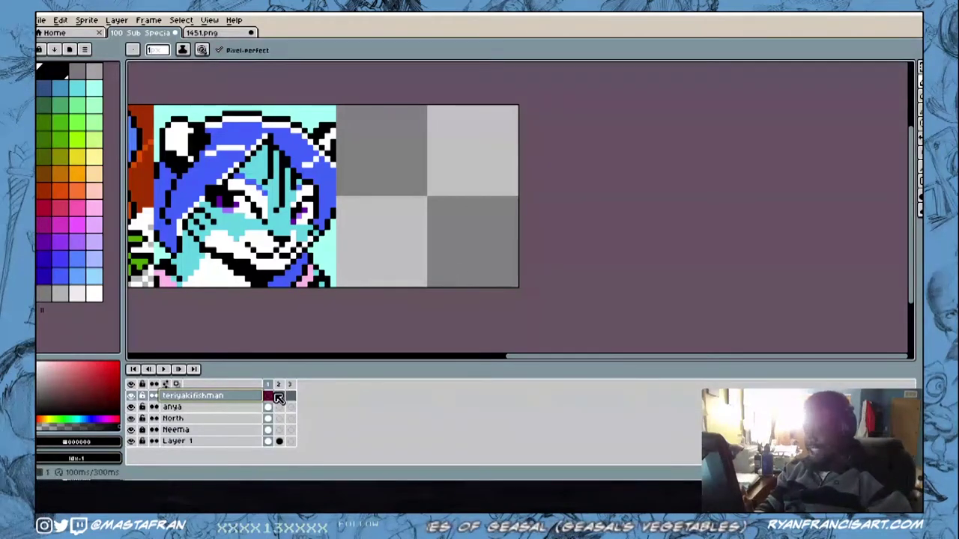
Show the fish-man draft and dot light cyan pixels into its hair
click(268, 418)
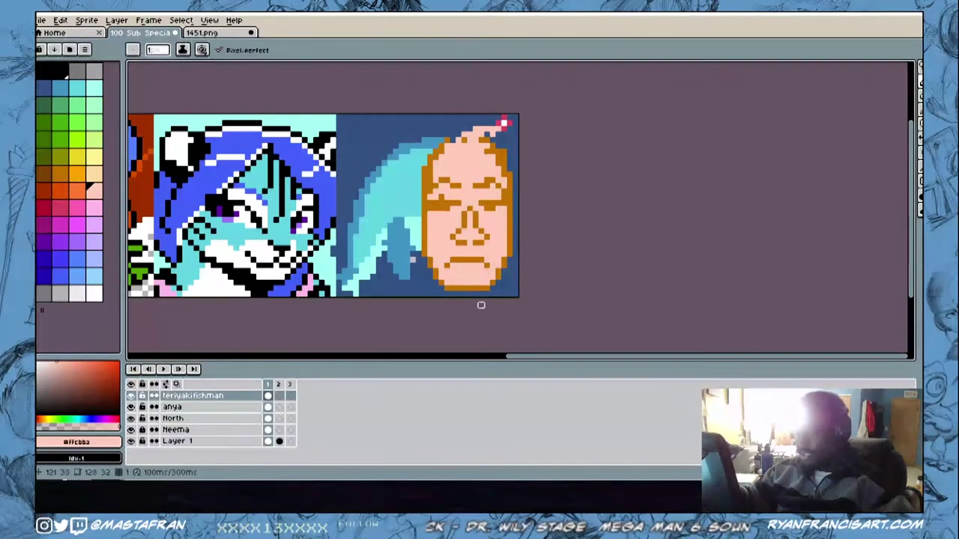
scroll(508, 277, up, 1)
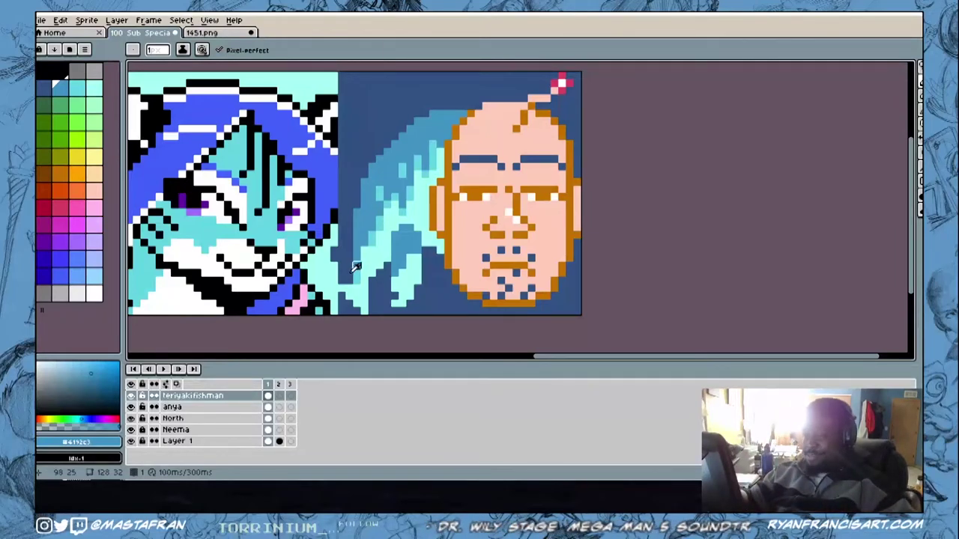
key(alt)
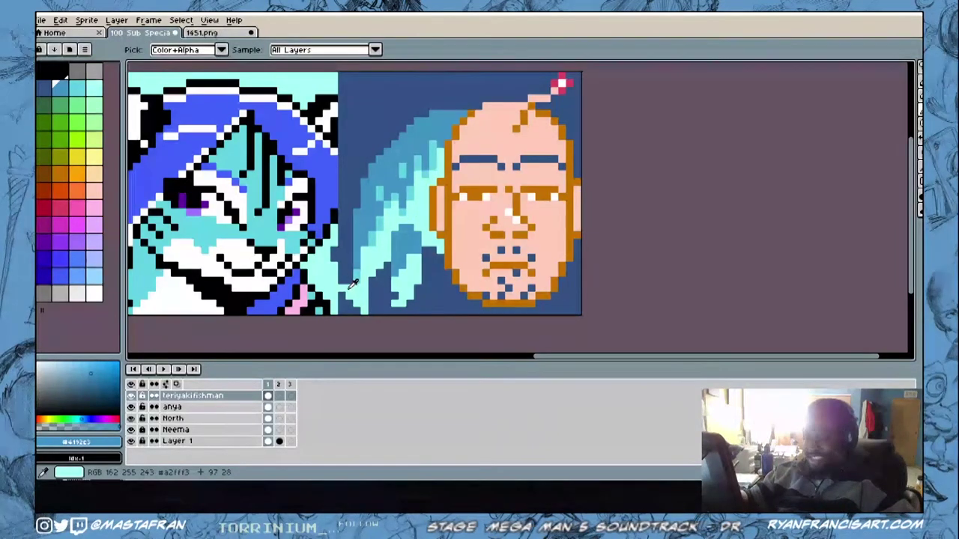
alt+click(352, 278)
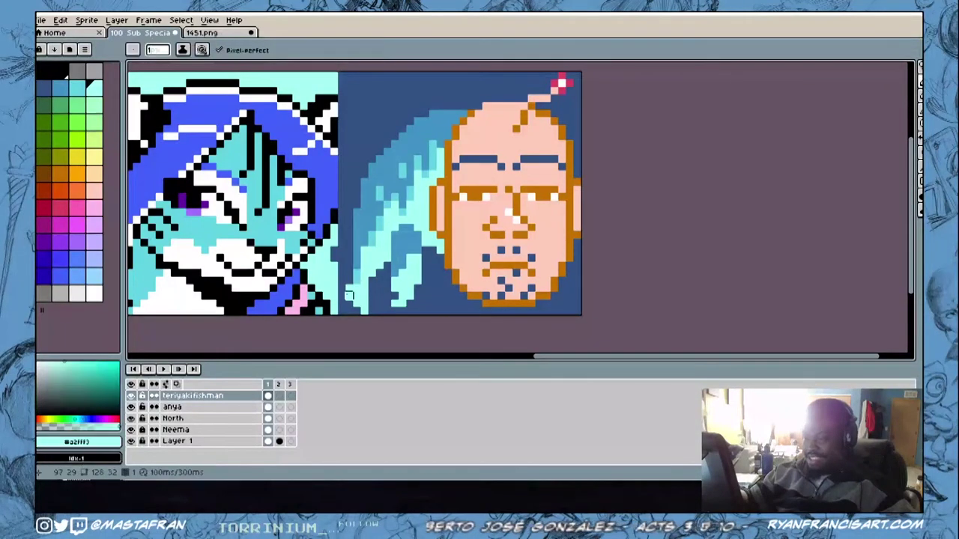
alt+click(349, 291)
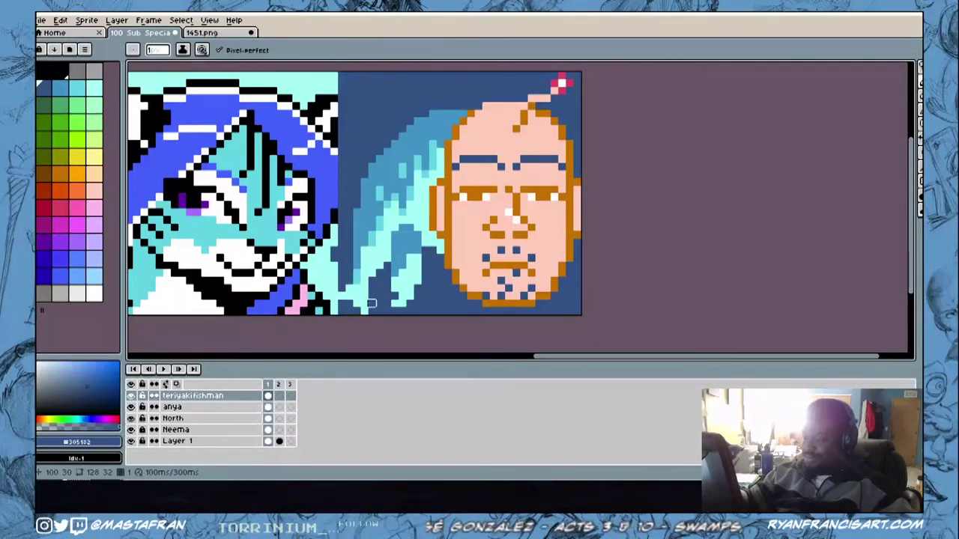
alt+click(357, 288)
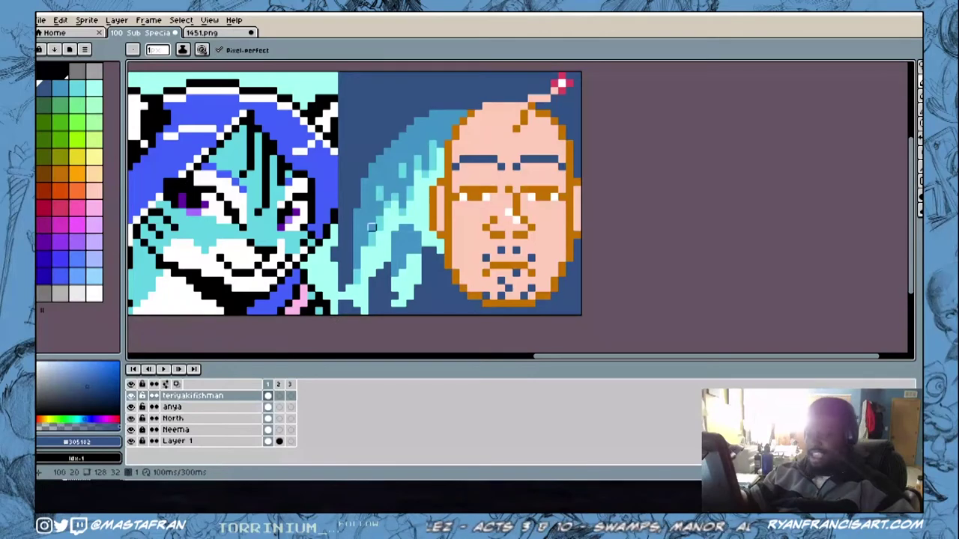
click(372, 243)
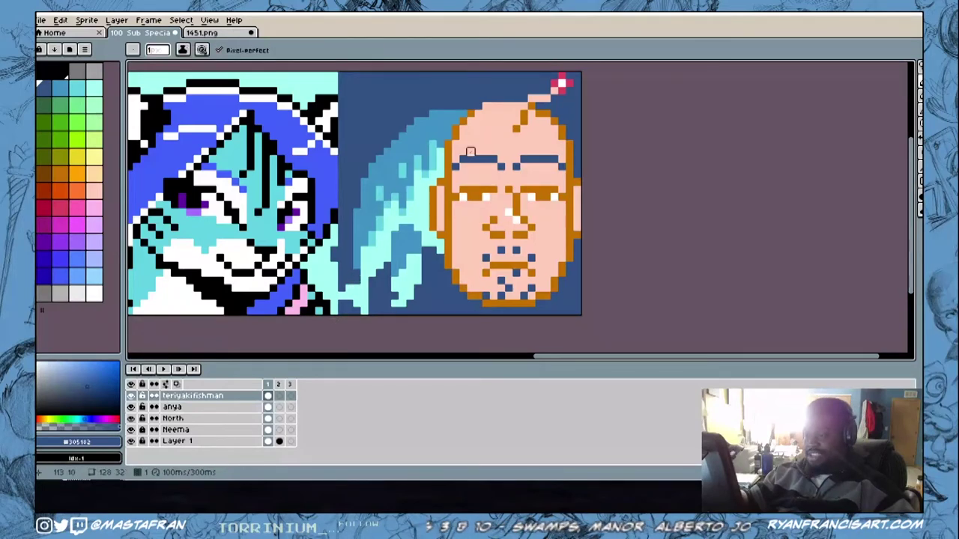
alt+click(380, 233)
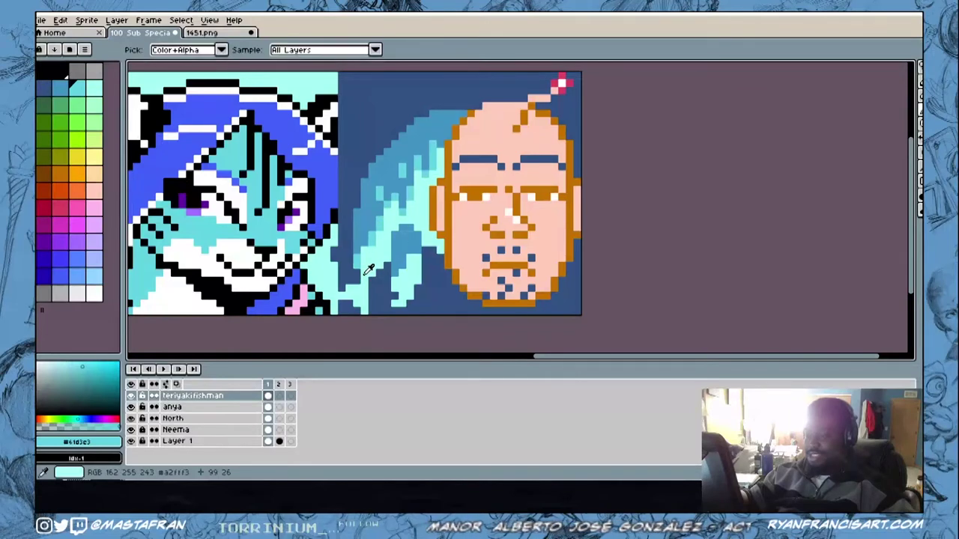
alt+click(367, 278)
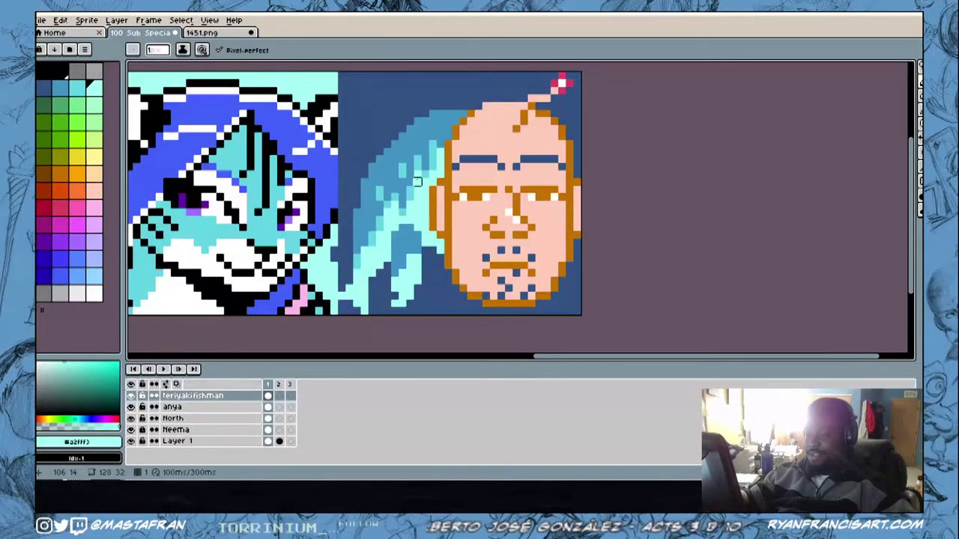
click(417, 174)
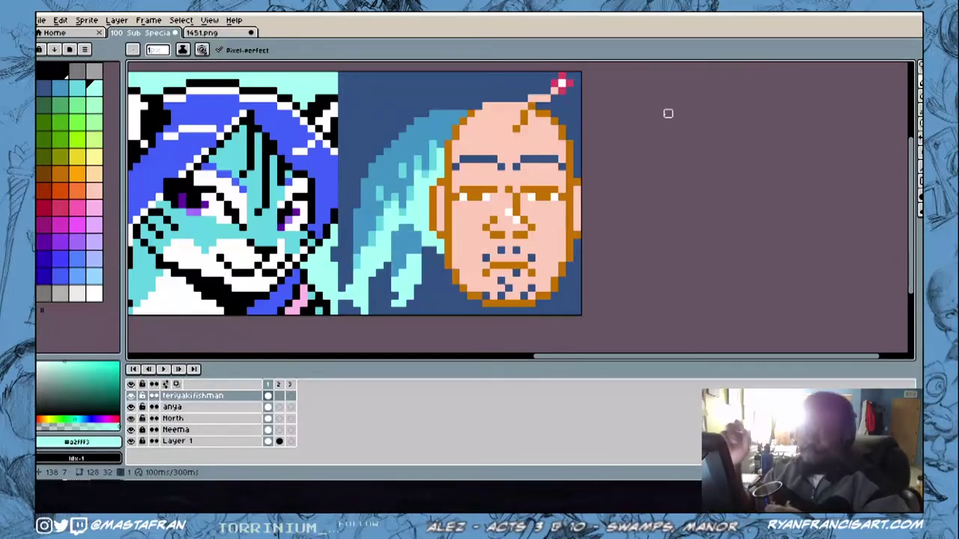
Sample white, navy and peach, then undo to restore the white hair highlights
alt+click(563, 81)
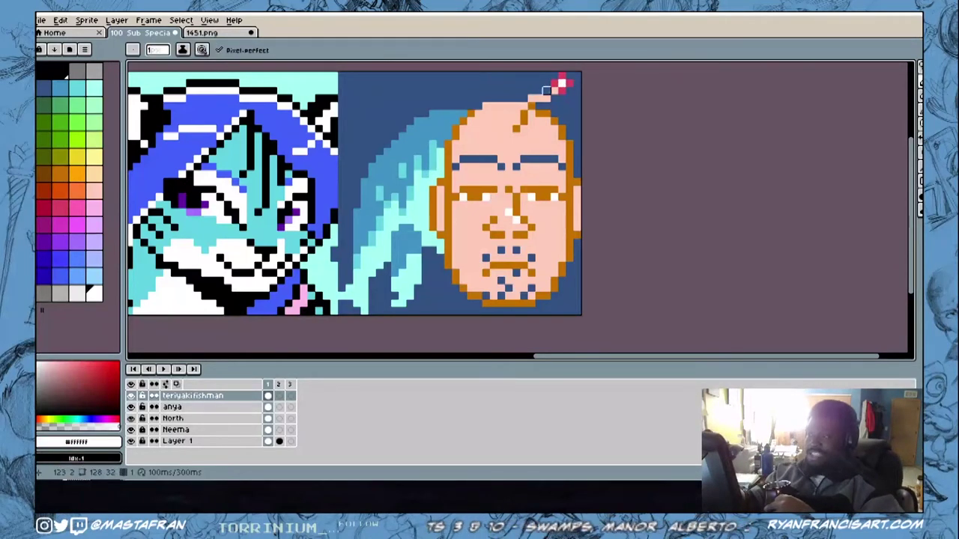
alt+click(545, 91)
alt+click(555, 86)
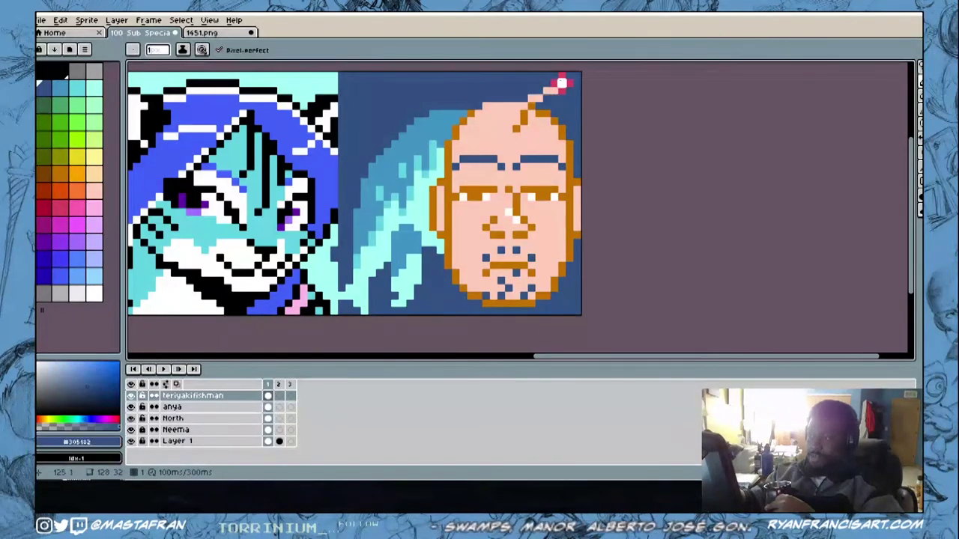
alt+click(554, 94)
key(ctrl+z)
key(ctrl+z)
key(ctrl+z)
key(ctrl+z)
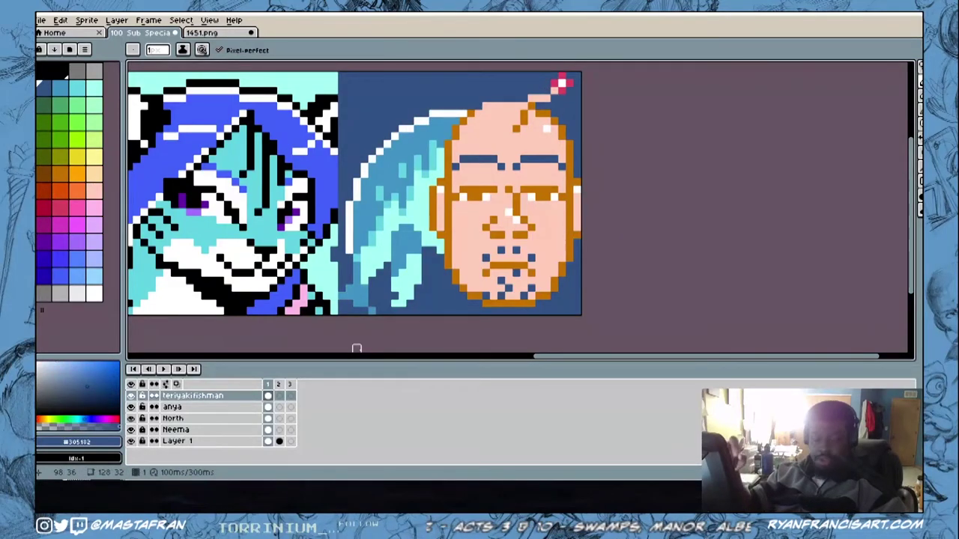
Paint white highlight pixels into the fish-man's hair and save the sheet
alt+click(364, 296)
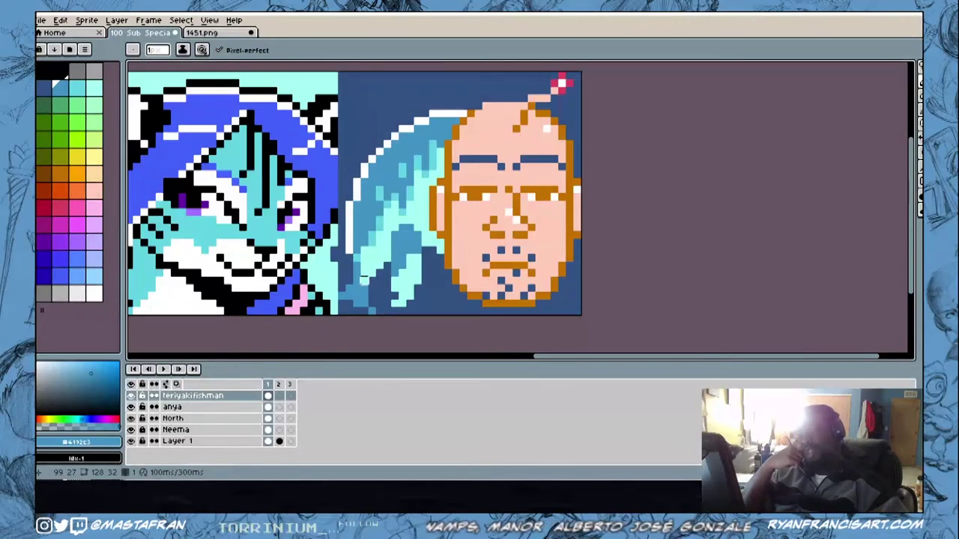
alt+click(410, 281)
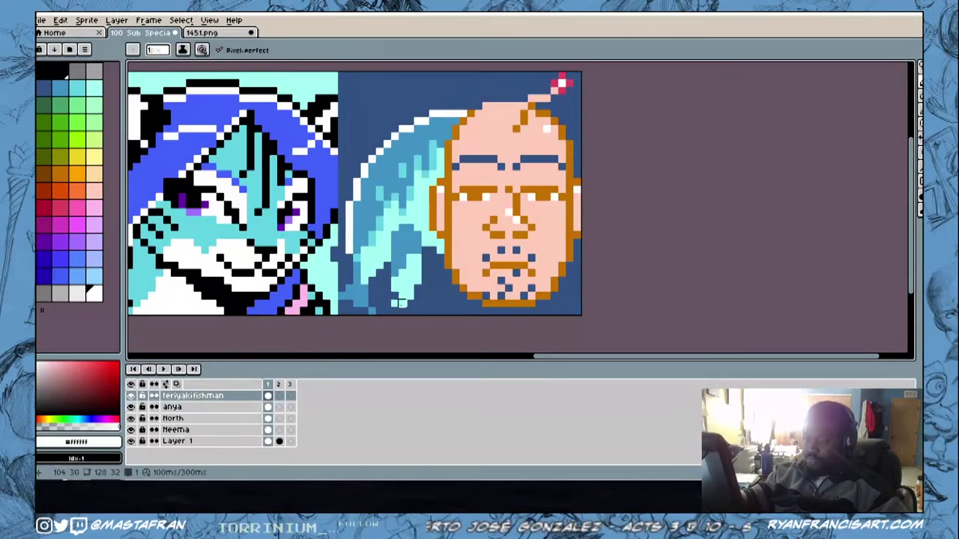
drag(401, 302, 424, 248)
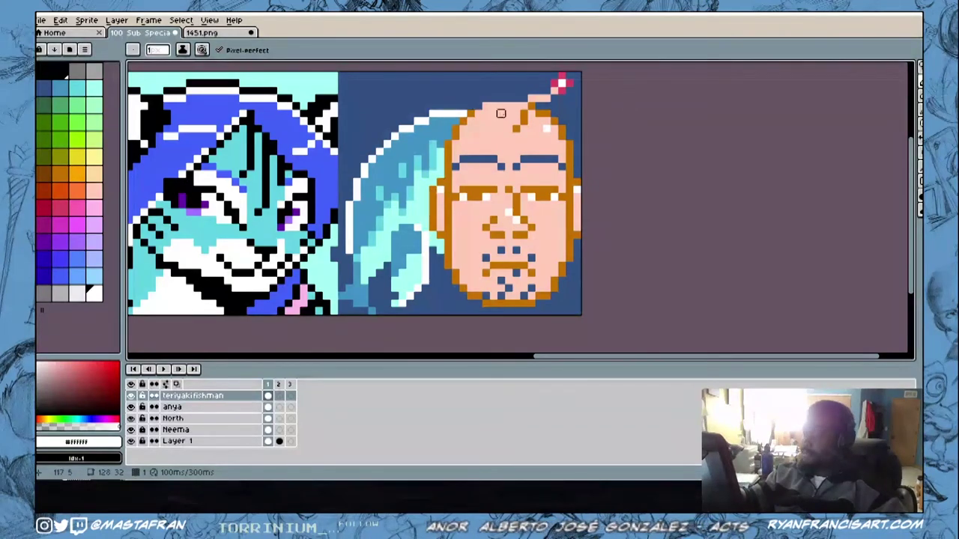
alt+click(547, 127)
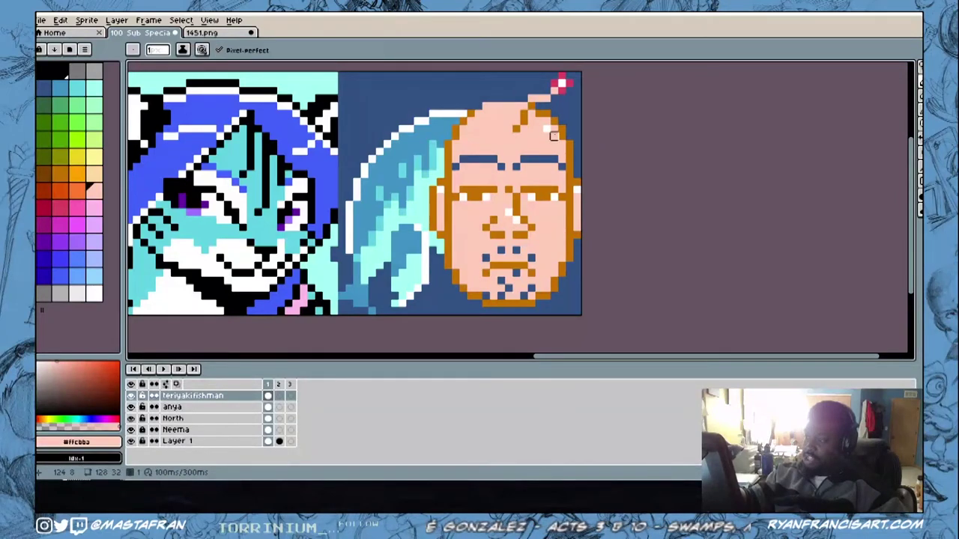
key(x)
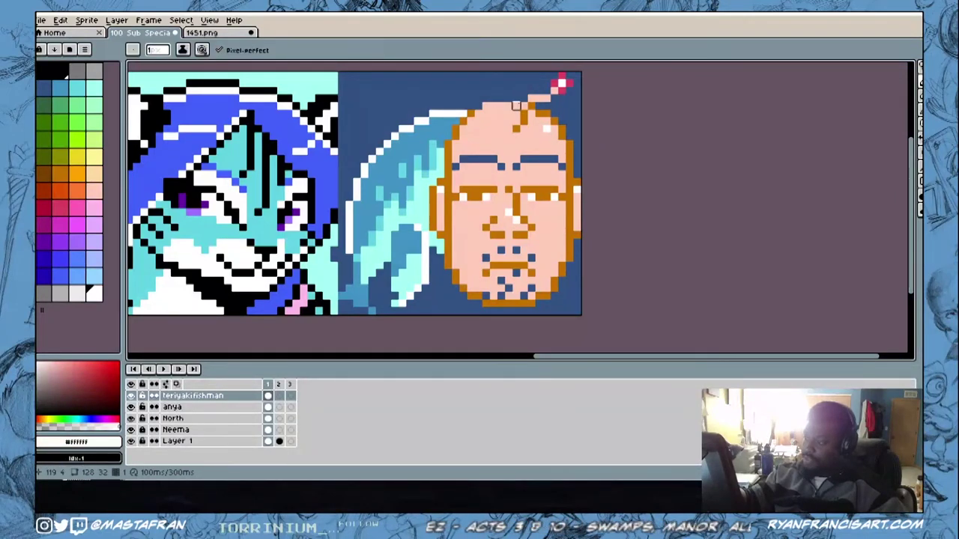
scroll(524, 97, down, 3)
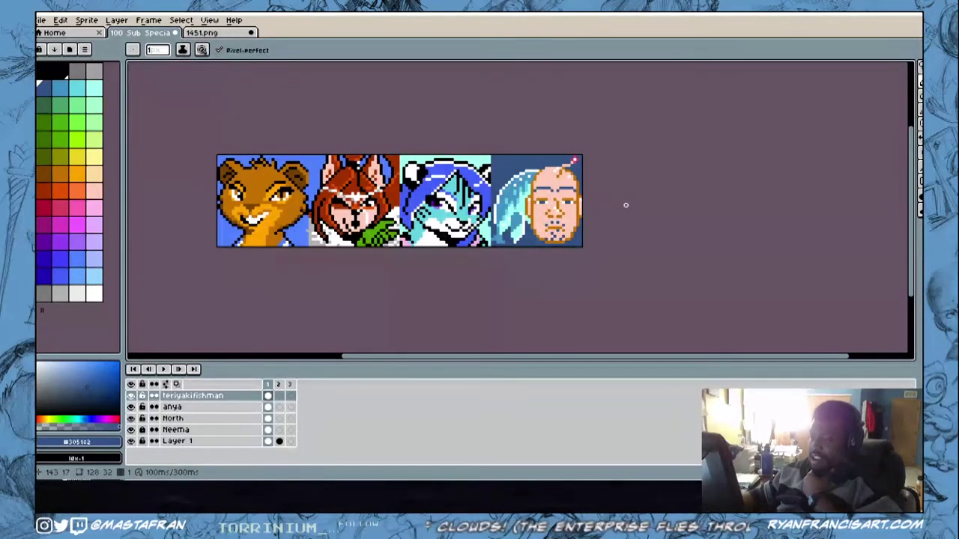
key(ctrl+s)
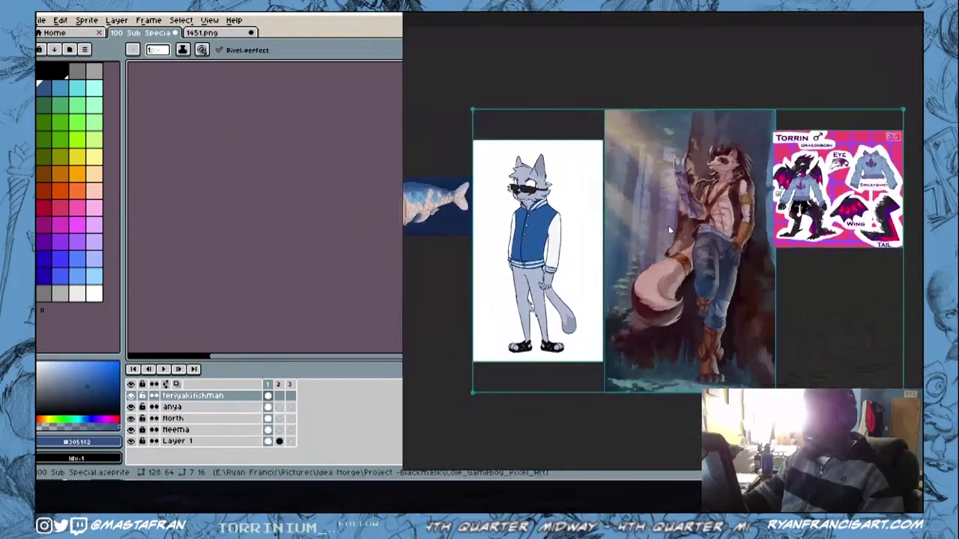
scroll(668, 225, up, 5)
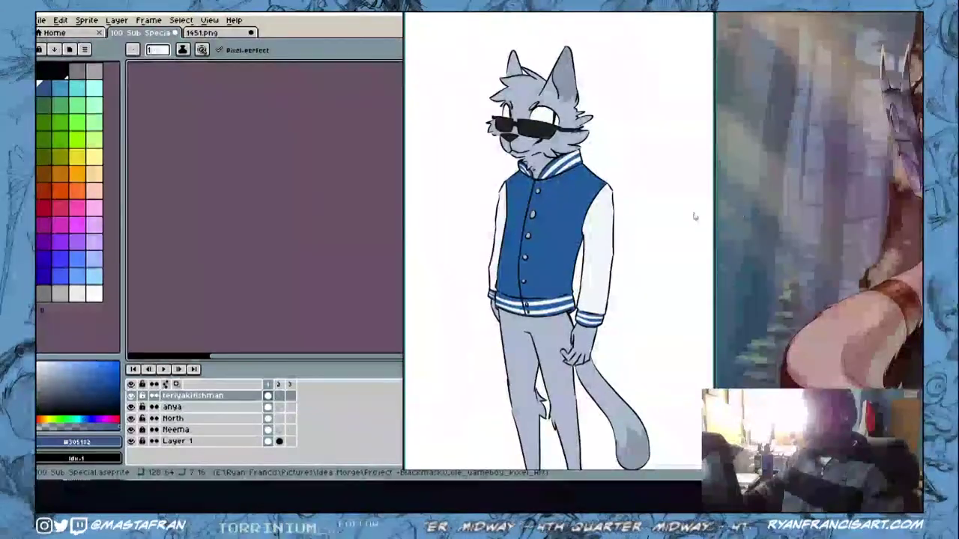
scroll(690, 216, up, 3)
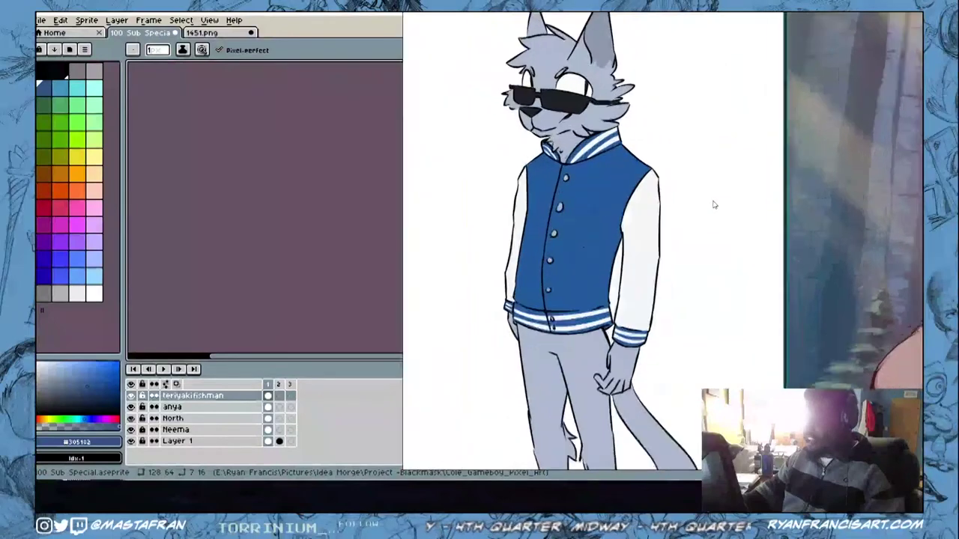
Pan the reference to the grey cat, then move the board off the sprite sheet
drag(704, 169, 751, 236)
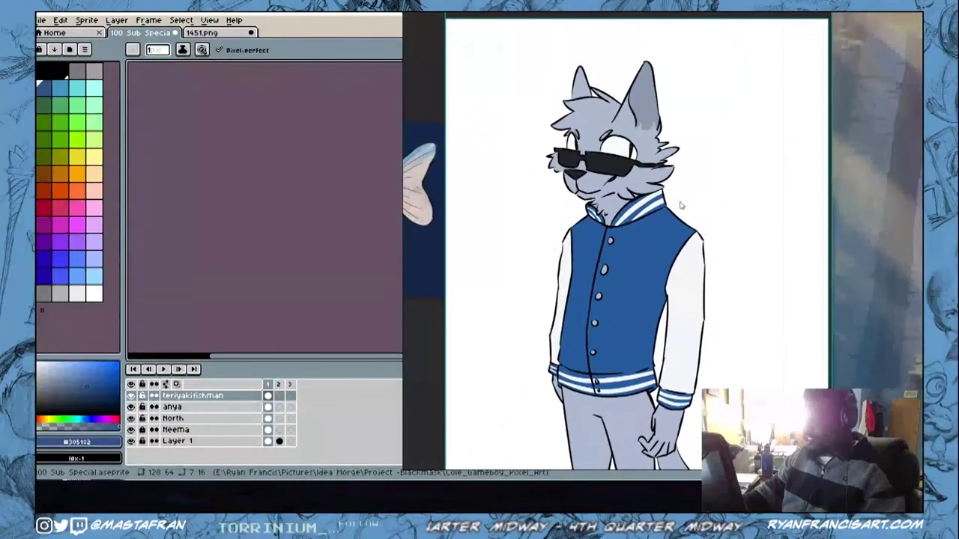
drag(677, 204, 951, 204)
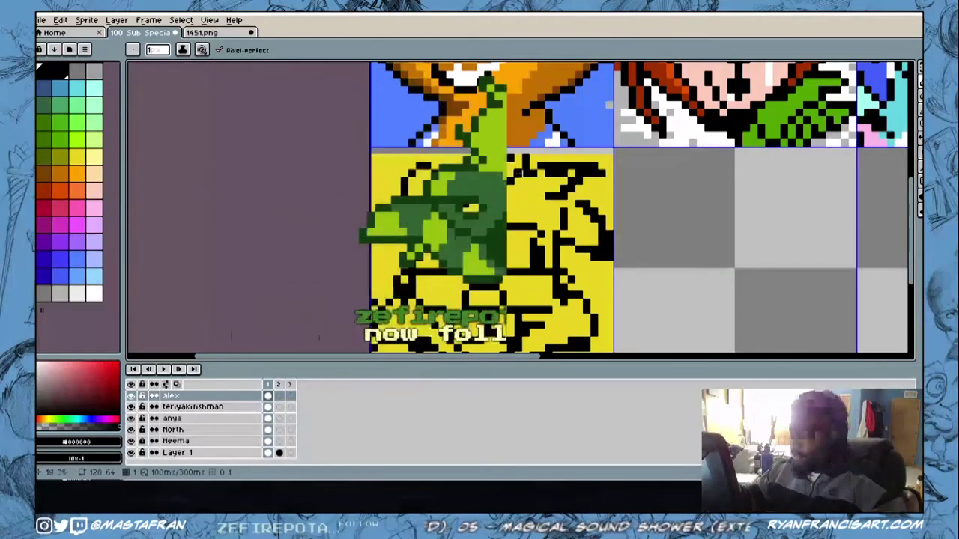
Recolour a stray head pixel yellow and paint a yellow line along the portrait's right edge
alt+click(495, 168)
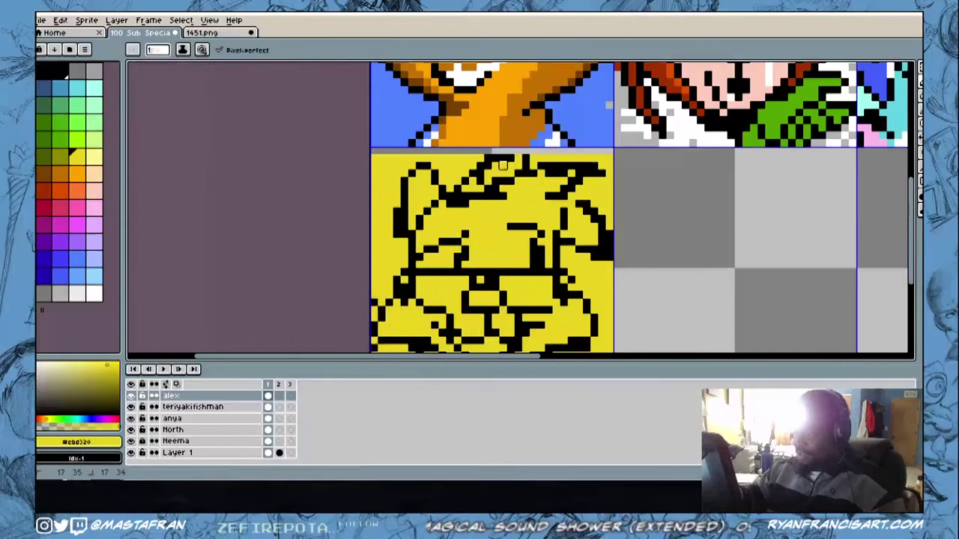
click(526, 166)
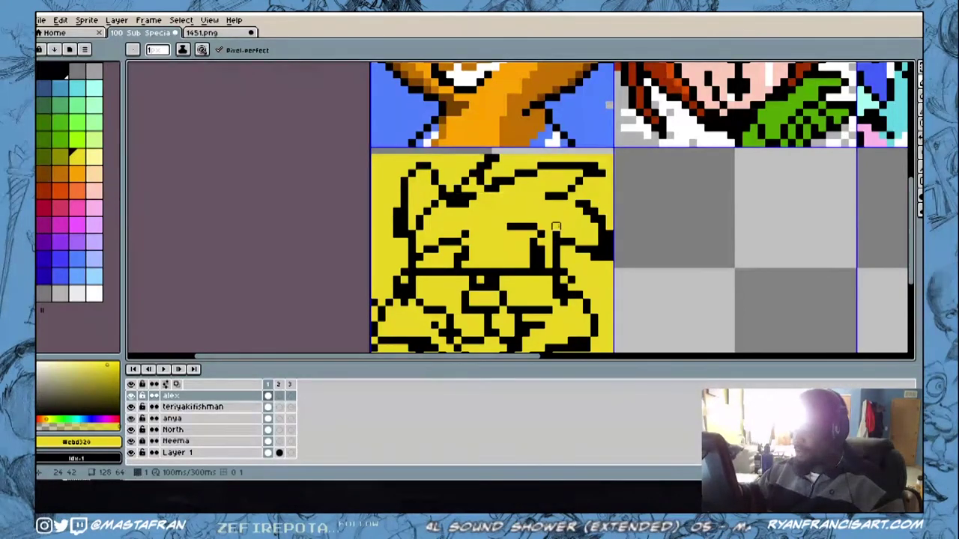
alt+click(571, 235)
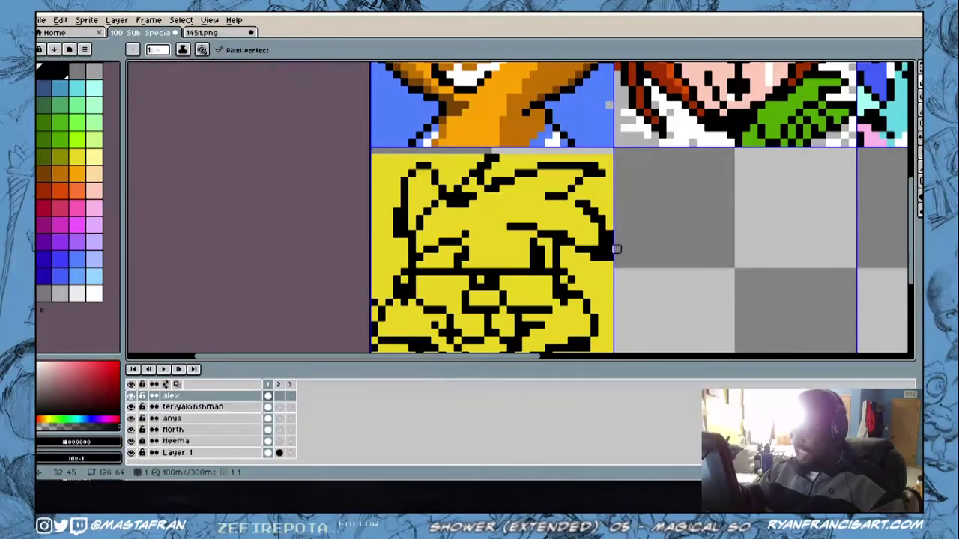
drag(603, 221, 637, 129)
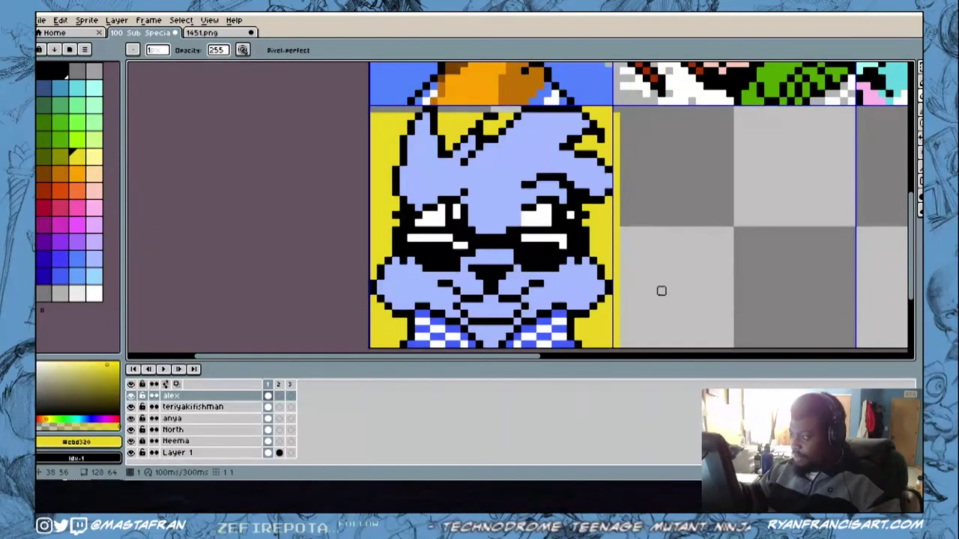
drag(615, 114, 615, 215)
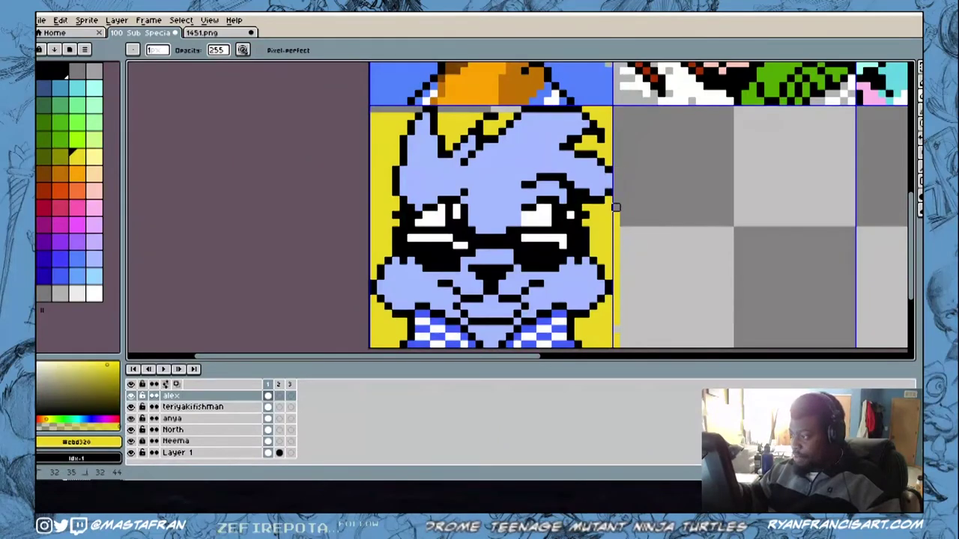
scroll(616, 328, down, 1)
key(m)
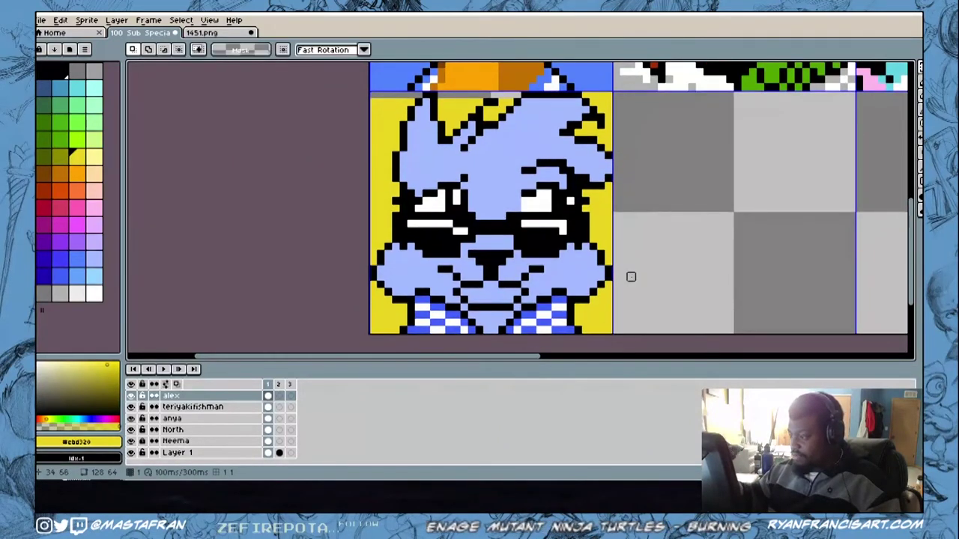
scroll(641, 214, up, 2)
scroll(641, 225, down, 1)
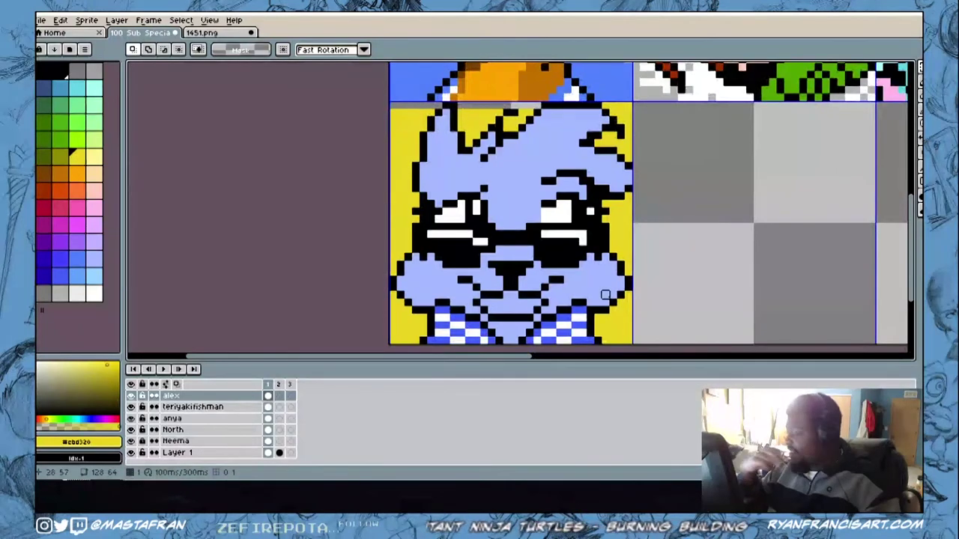
Add light-blue cheek pixels, touch up the face edge, and show the reference board
alt+click(604, 242)
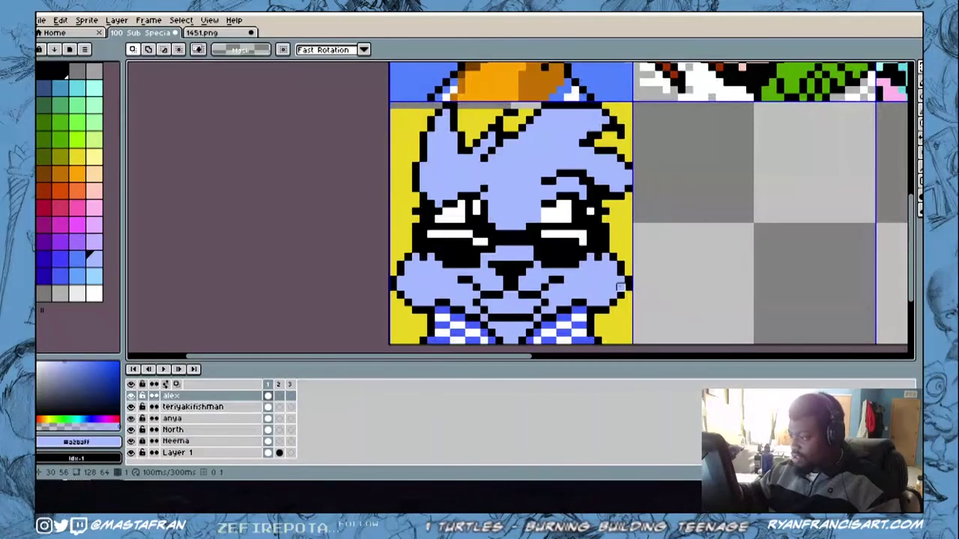
key(b)
drag(614, 290, 628, 241)
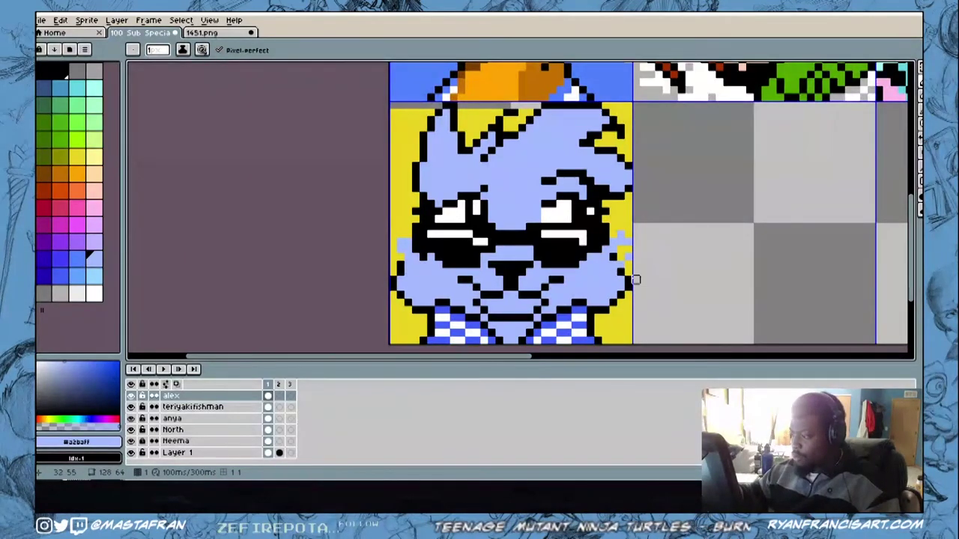
alt+click(628, 269)
drag(621, 259, 620, 279)
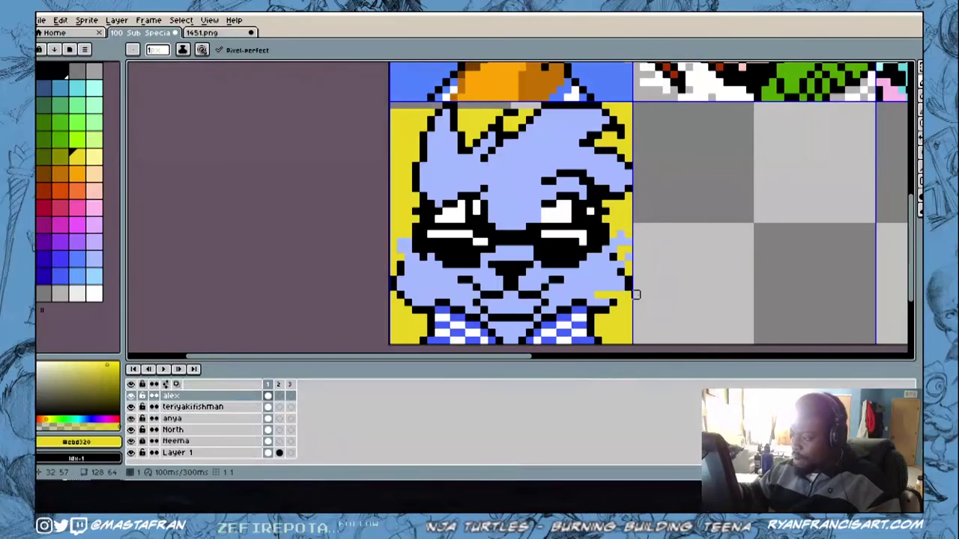
drag(606, 295, 605, 303)
click(606, 296)
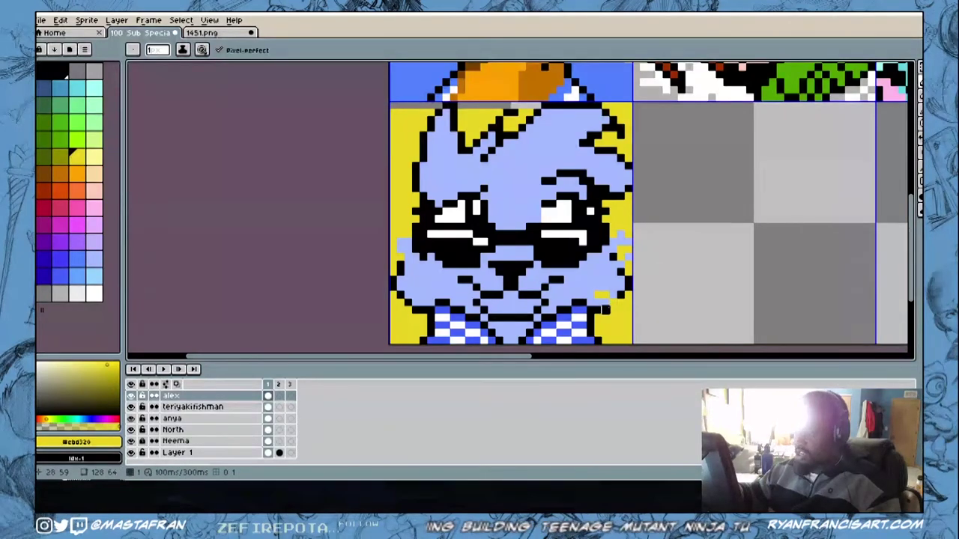
key(x)
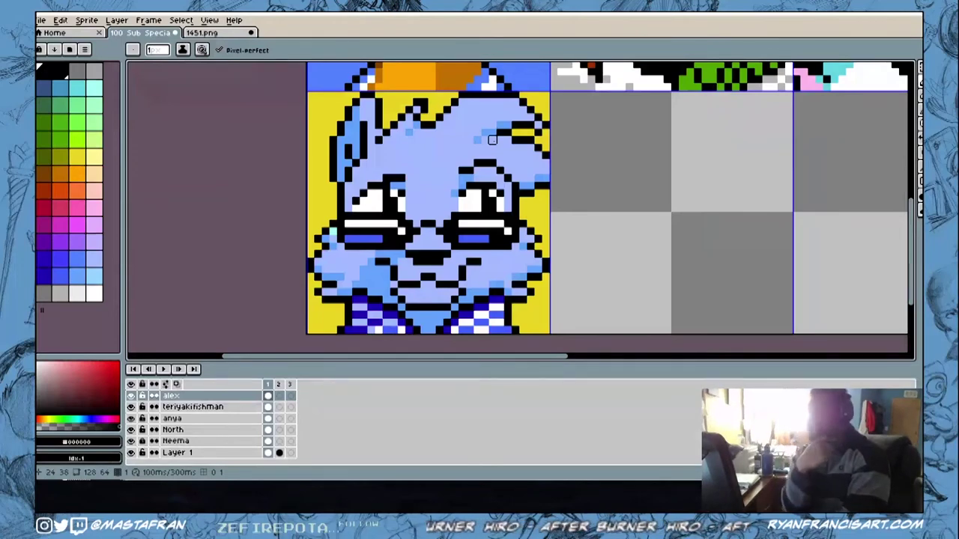
key(alt+Tab)
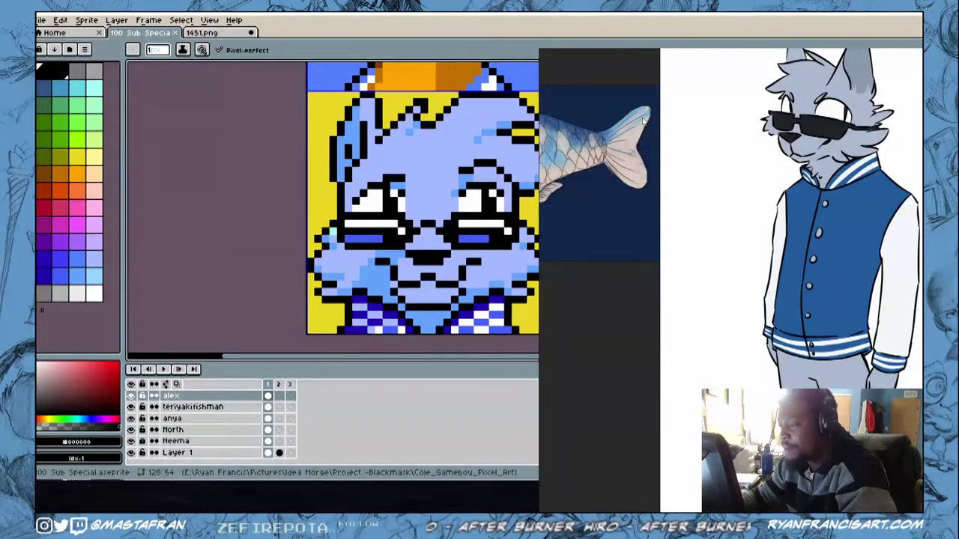
Draw eyebrows above the portrait's eyes, then pan the reference board to another painting
drag(374, 161, 401, 158)
drag(468, 163, 502, 161)
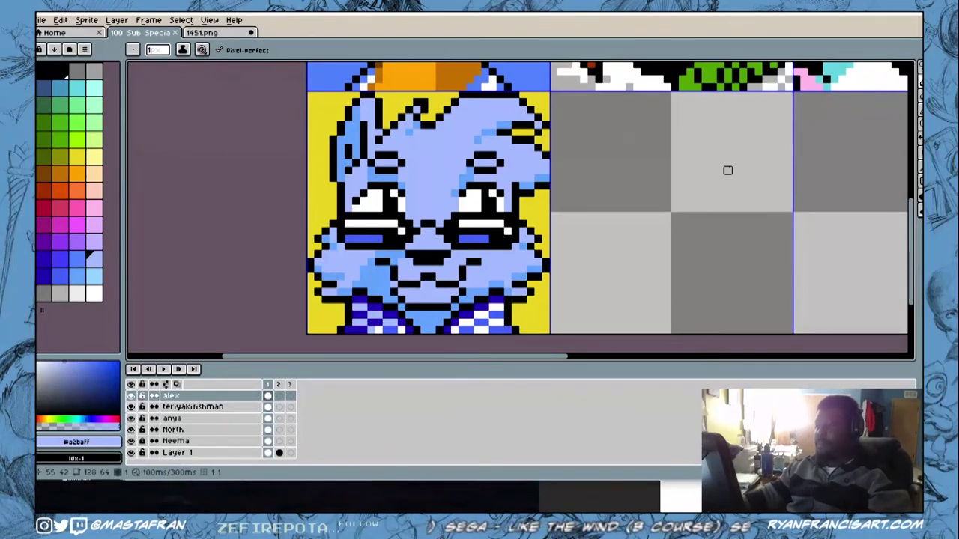
key(alt+Tab)
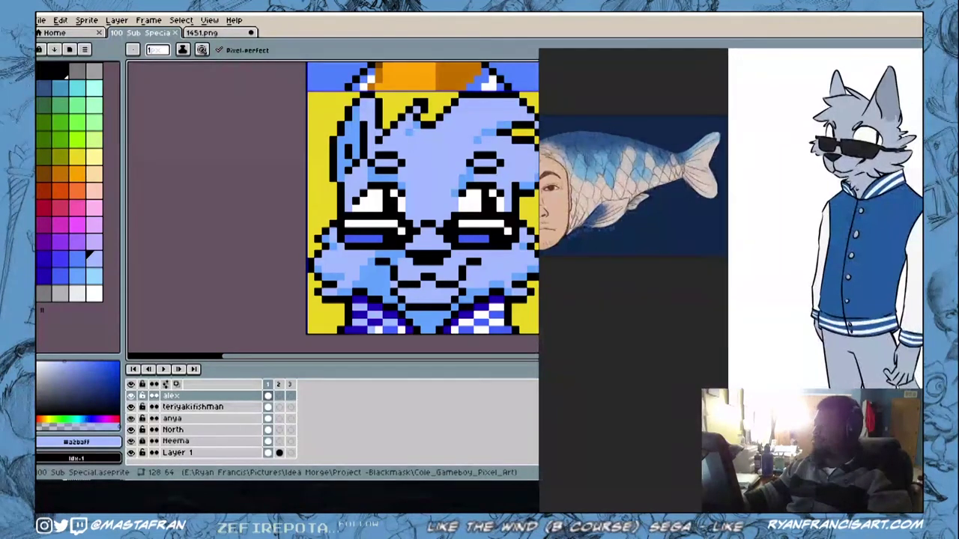
scroll(867, 229, up, 3)
mouse_move(867, 229)
mouse_down()
mouse_move(579, 257)
mouse_move(662, 219)
mouse_move(708, 298)
mouse_up()
scroll(578, 257, down, 2)
scroll(663, 219, up, 2)
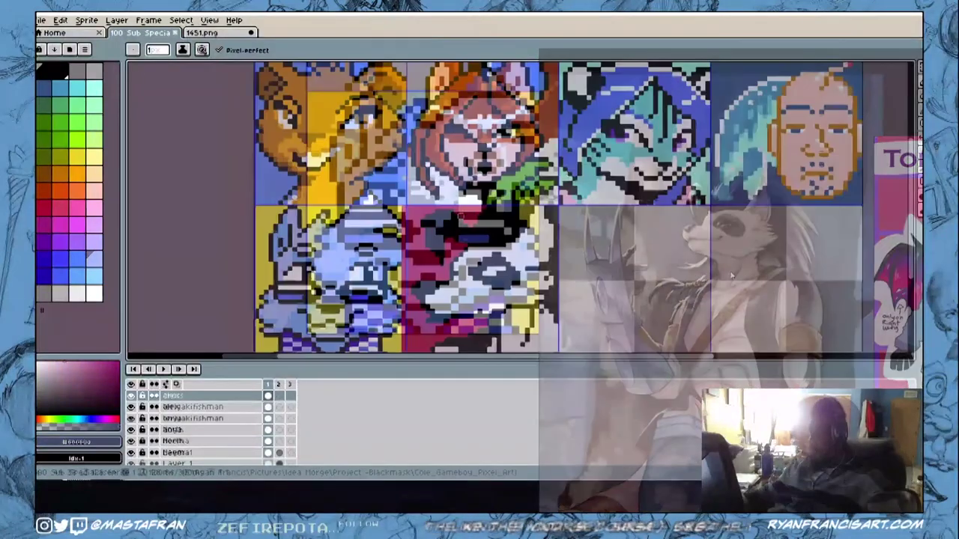
scroll(662, 257, down, 2)
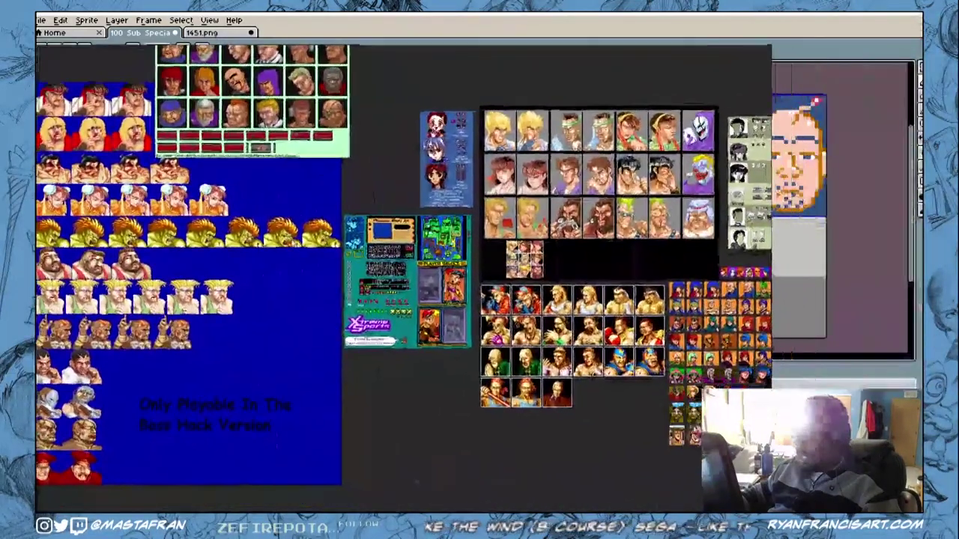
scroll(226, 227, up, 2)
scroll(191, 225, up, 2)
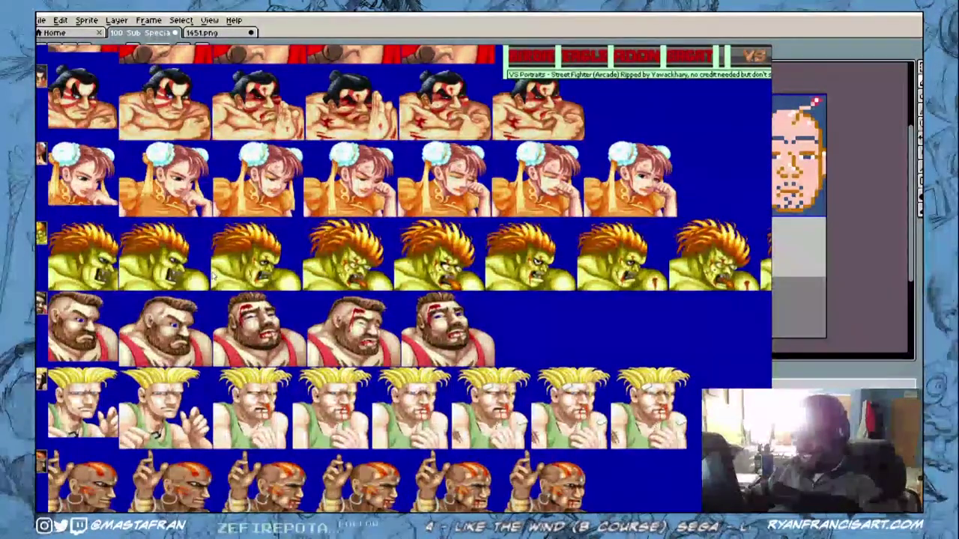
scroll(213, 275, up, 1)
scroll(213, 274, up, 1)
scroll(213, 275, up, 1)
scroll(212, 238, up, 2)
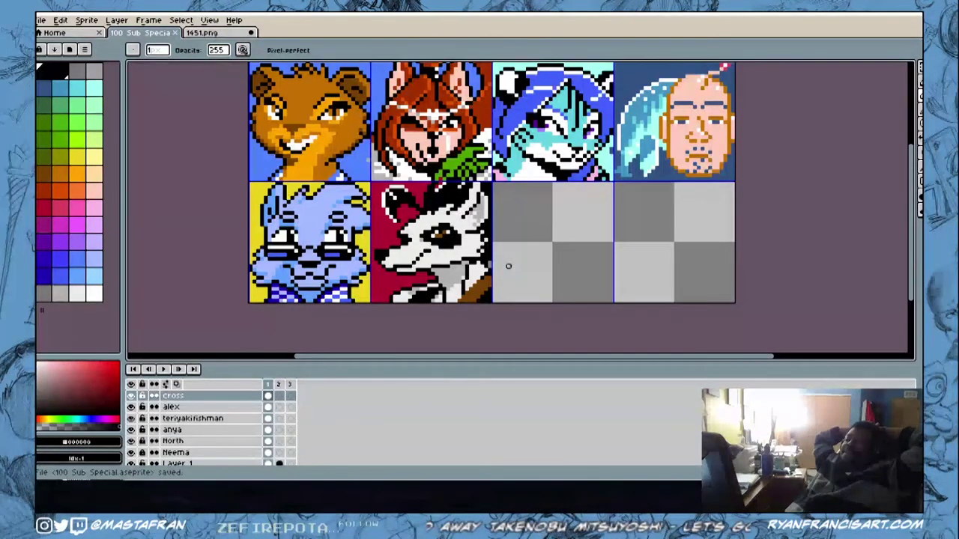
Bring the large reference board and the Torrin reference sheet into view over the canvas
key(e)
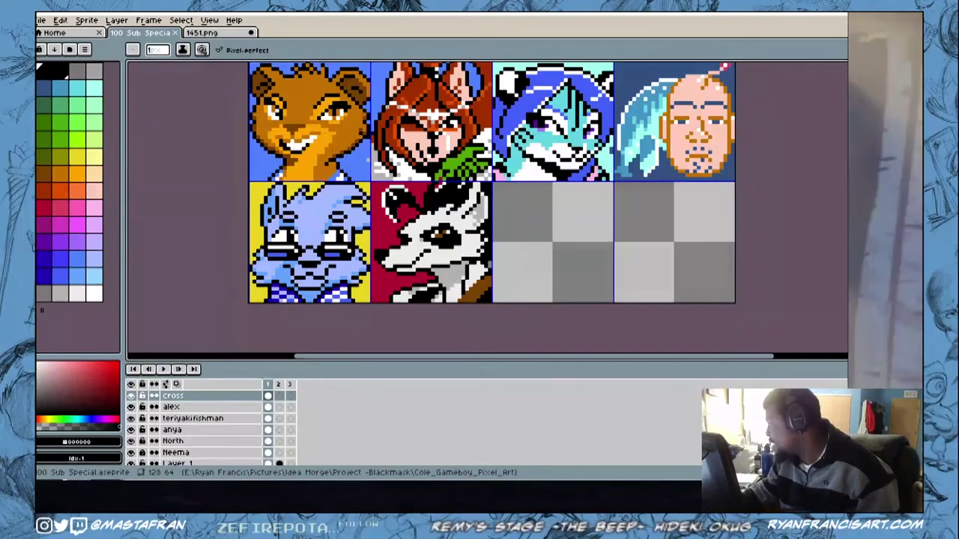
drag(914, 194, 188, 187)
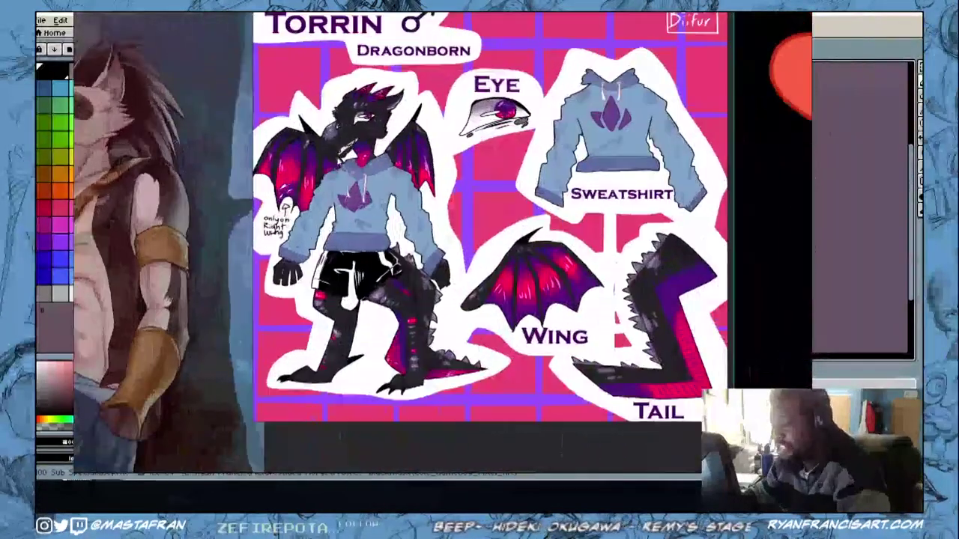
scroll(480, 240, up, 3)
drag(480, 224, 389, 247)
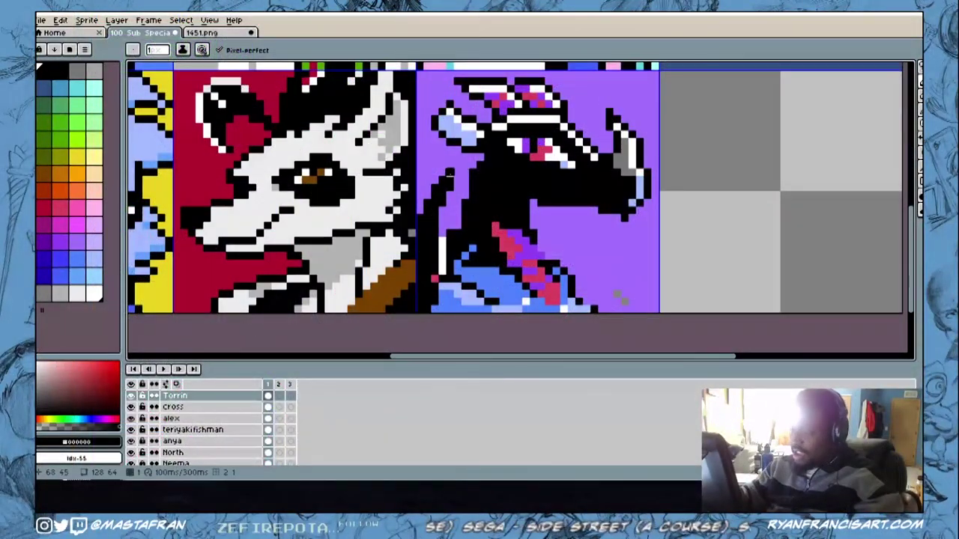
Touch up the dragon and paint a purple neck stripe, then paint over it in black
click(438, 265)
alt+click(562, 239)
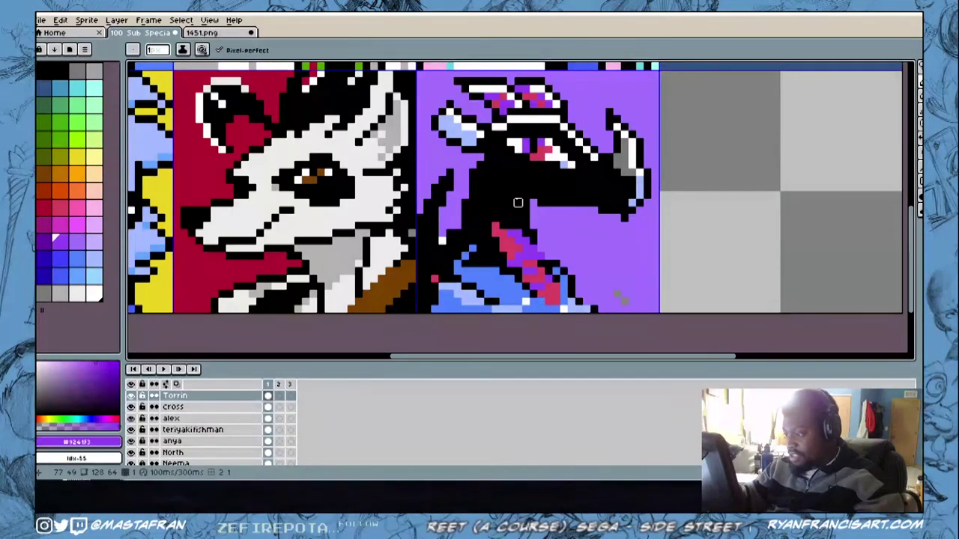
drag(523, 239, 523, 195)
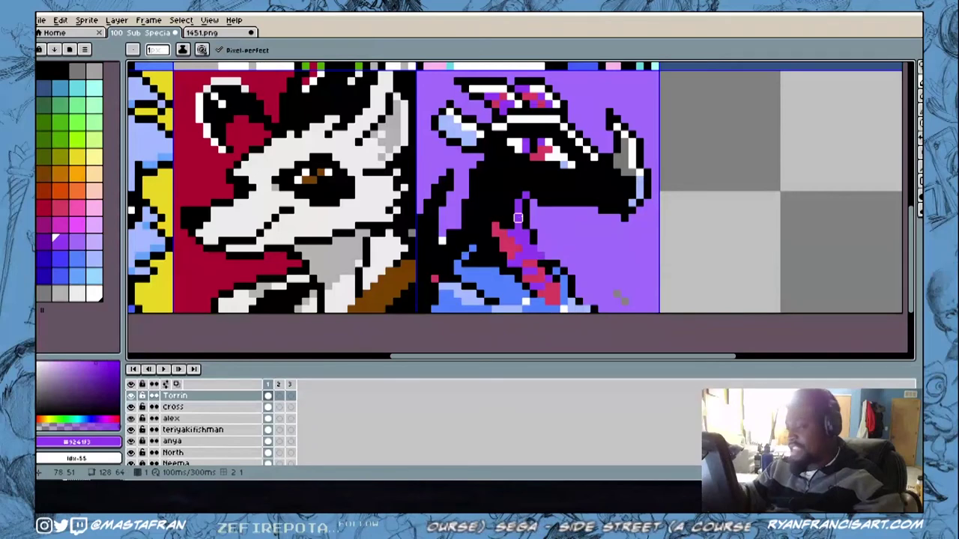
drag(525, 202, 525, 240)
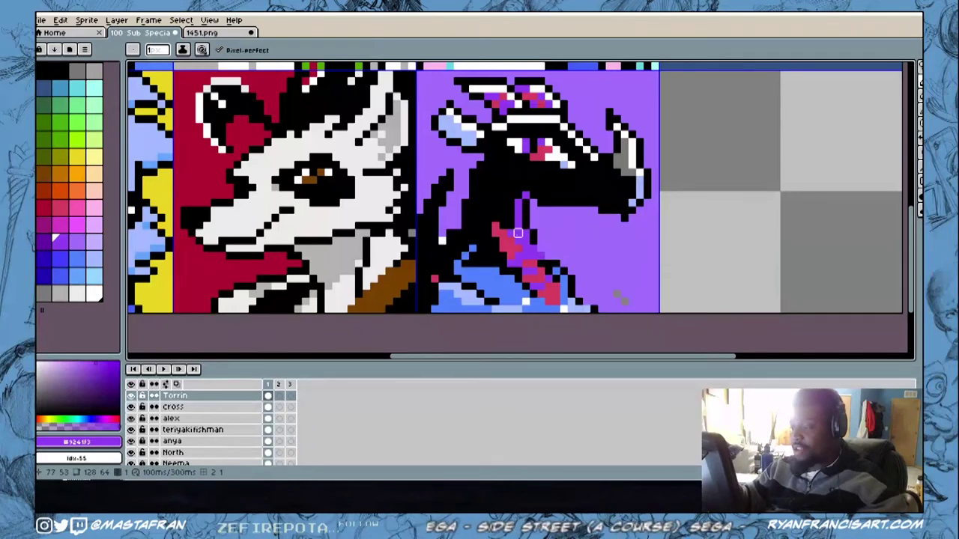
alt+click(539, 204)
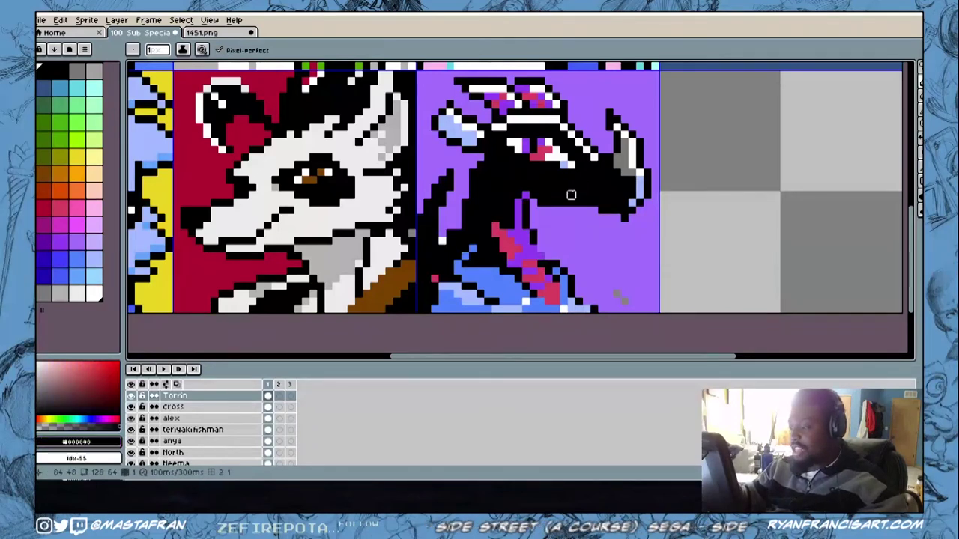
alt+click(639, 271)
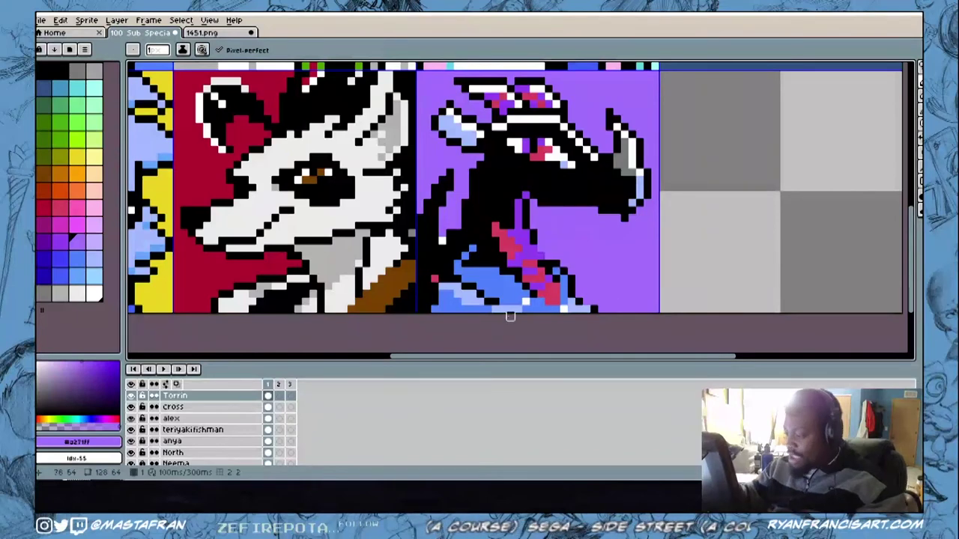
Paint a red stripe down the dragon's neck and black details on its blue clothing
alt+click(510, 238)
drag(510, 237, 502, 179)
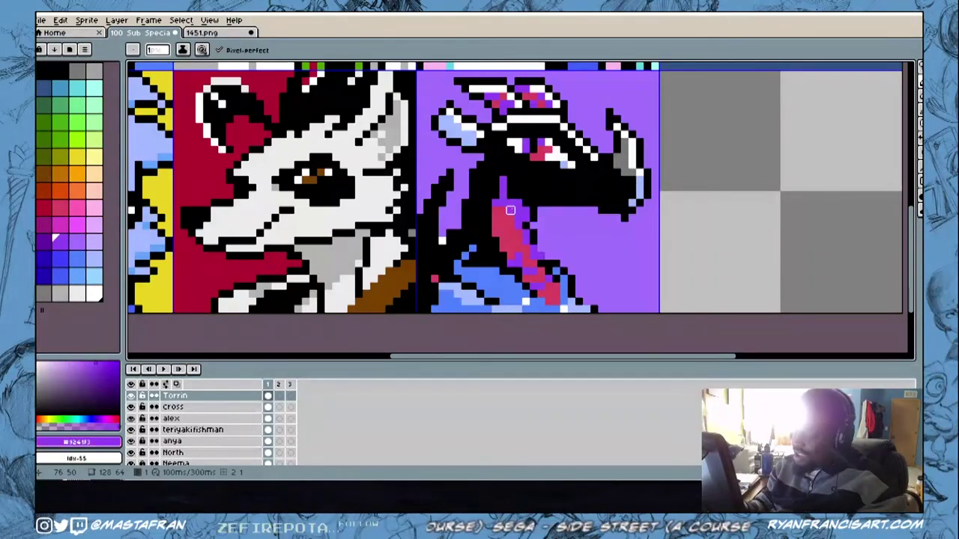
alt+click(517, 225)
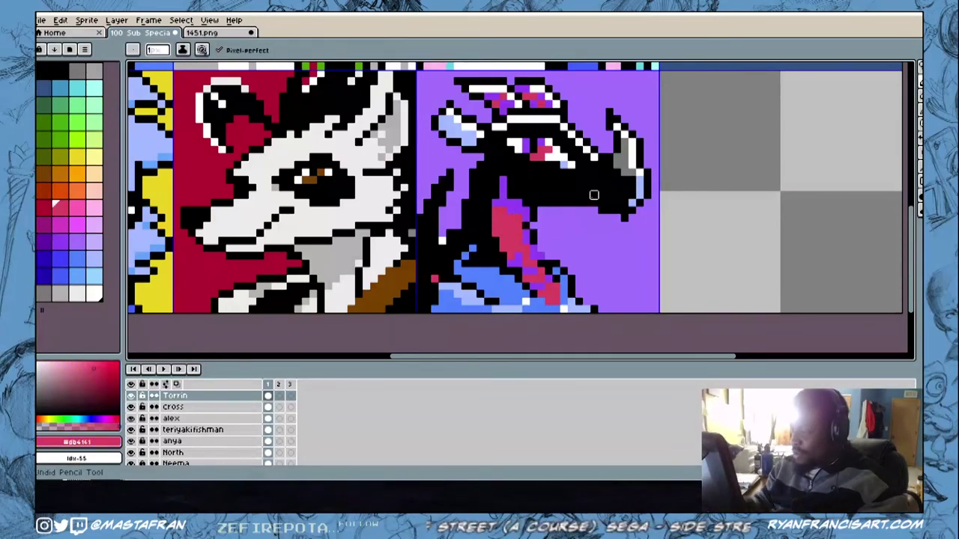
alt+click(551, 251)
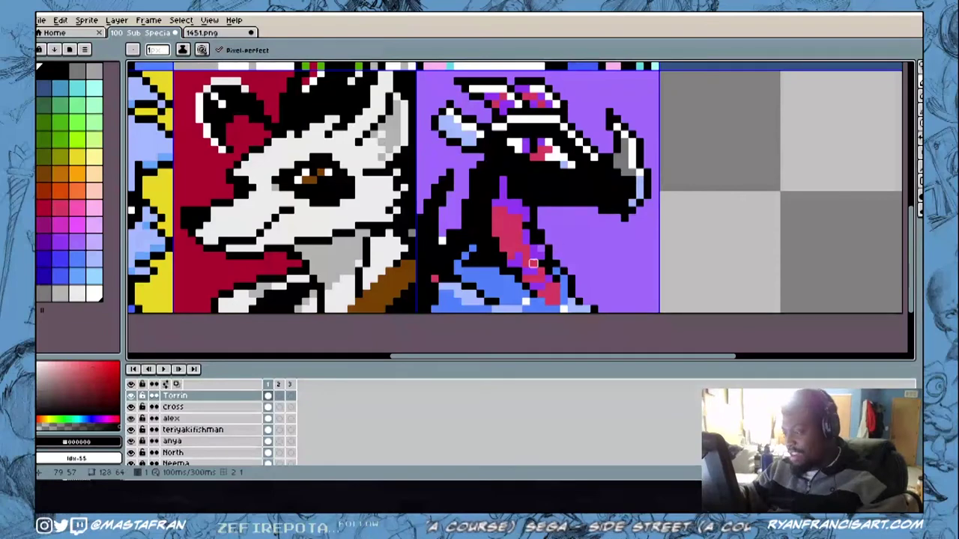
scroll(524, 240, down, 3)
key(b)
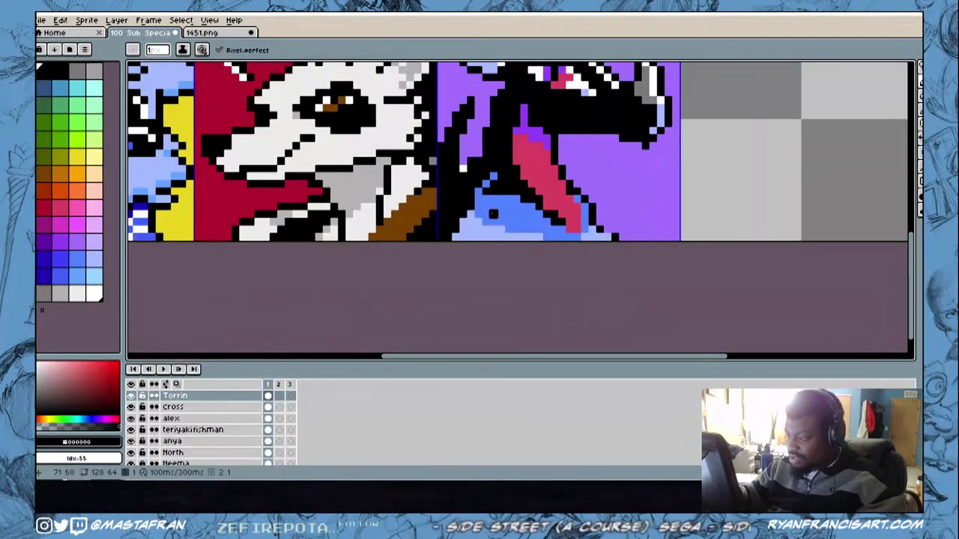
drag(483, 217, 496, 221)
key(alt)
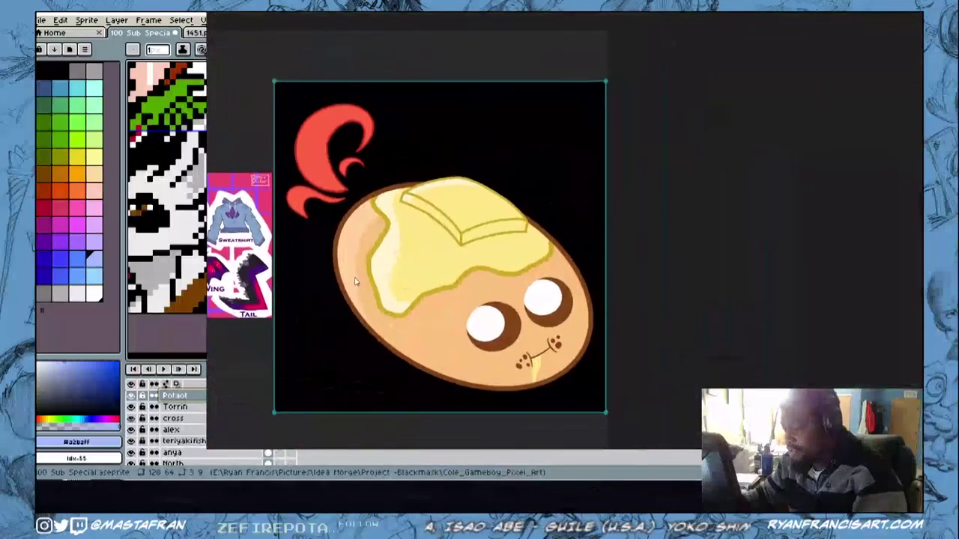
scroll(360, 280, up, 1)
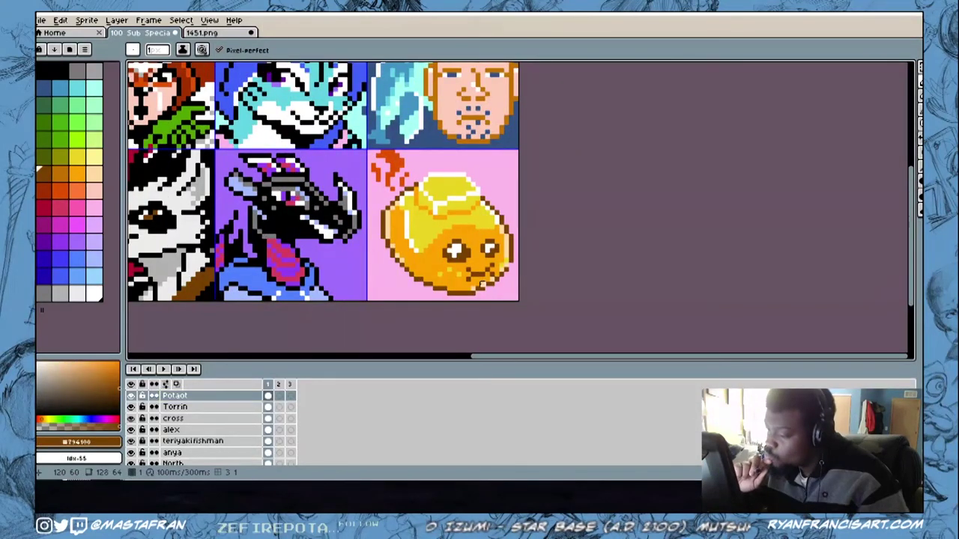
Paint the potato in orange and dark brown, adding a white highlight in its eye
alt+click(472, 256)
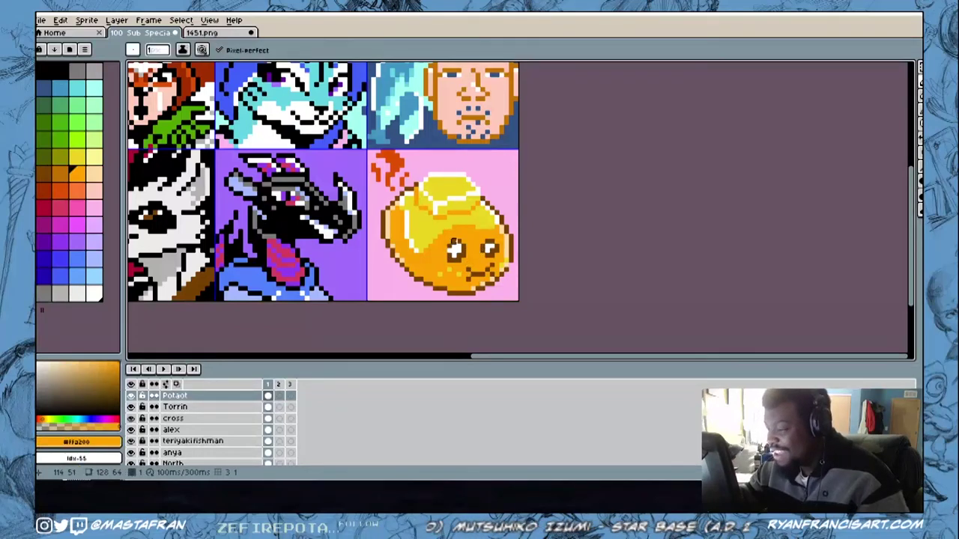
alt+click(468, 255)
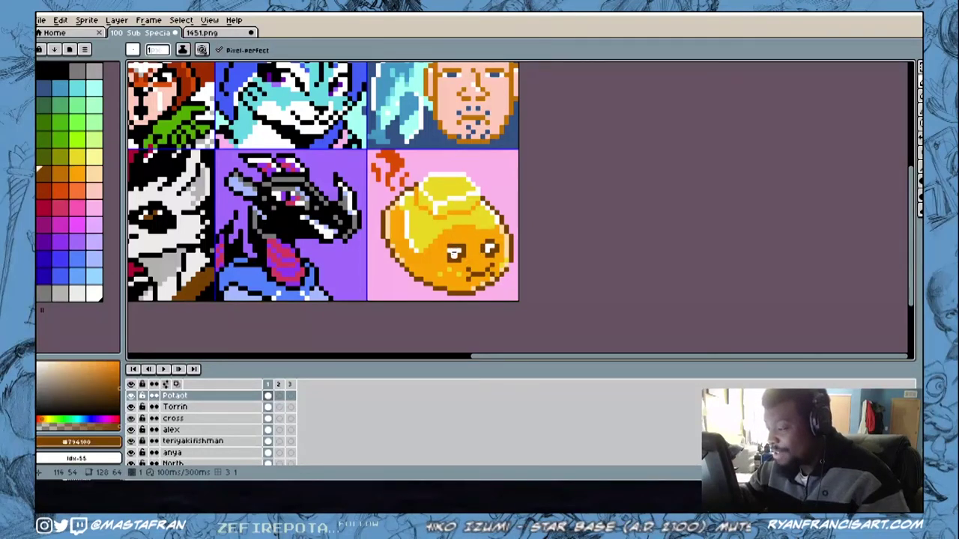
alt+click(454, 250)
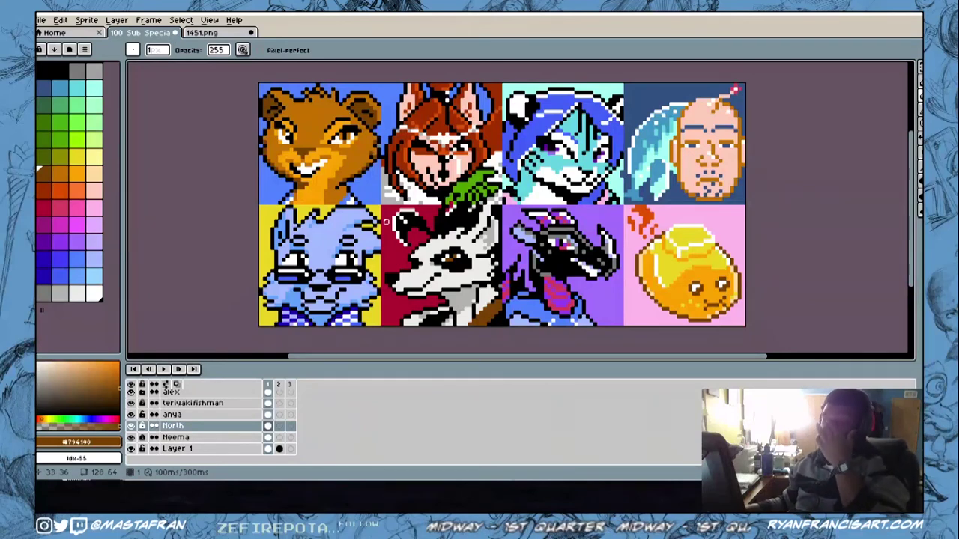
key(e)
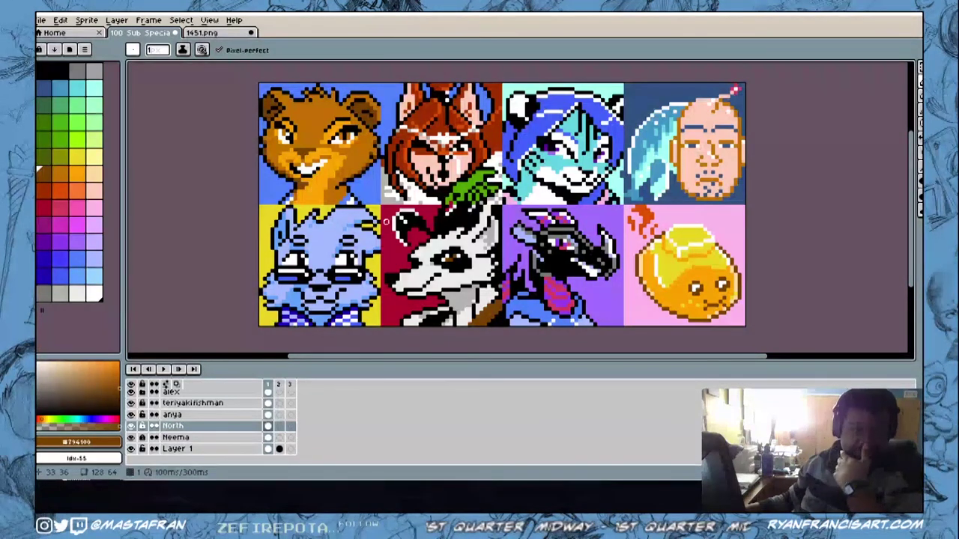